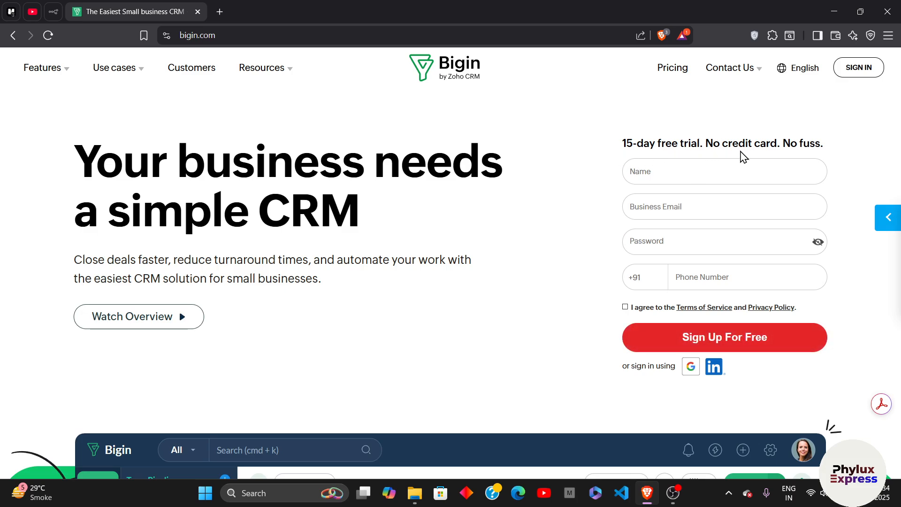
left_click(695, 173)
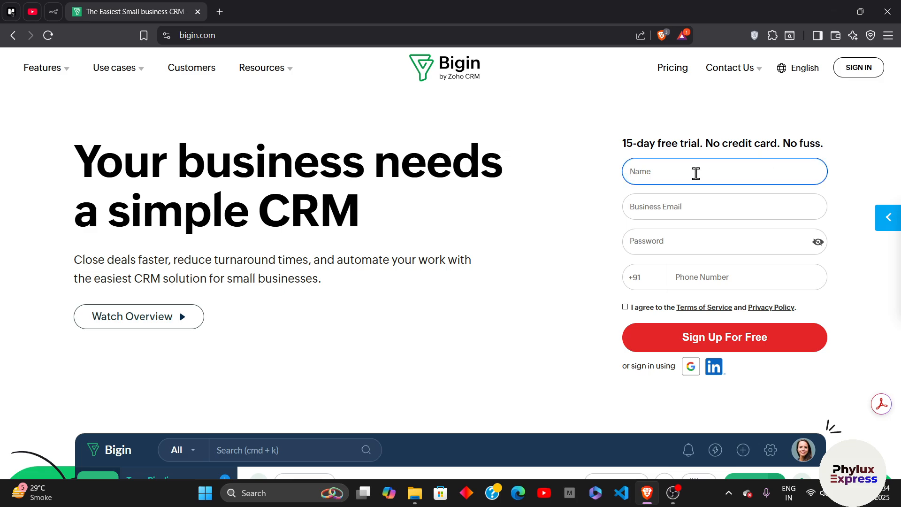
left_click(695, 210)
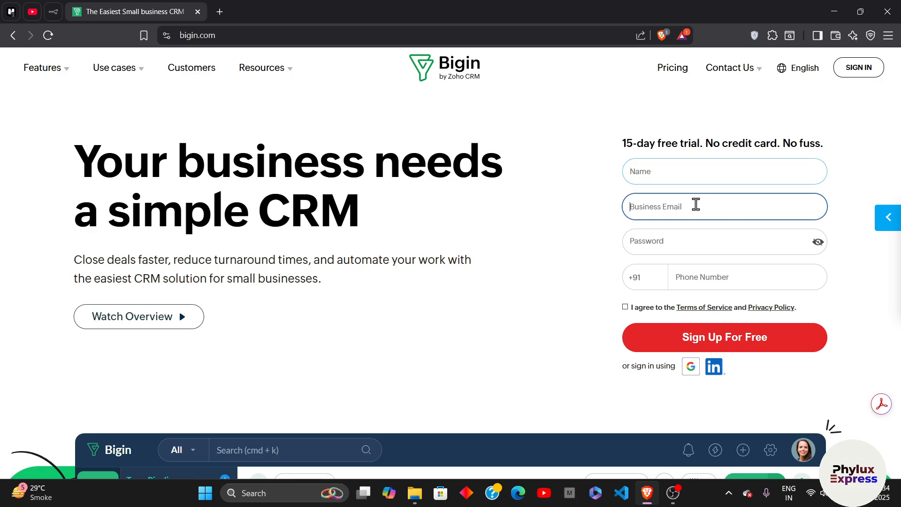
left_click(695, 240)
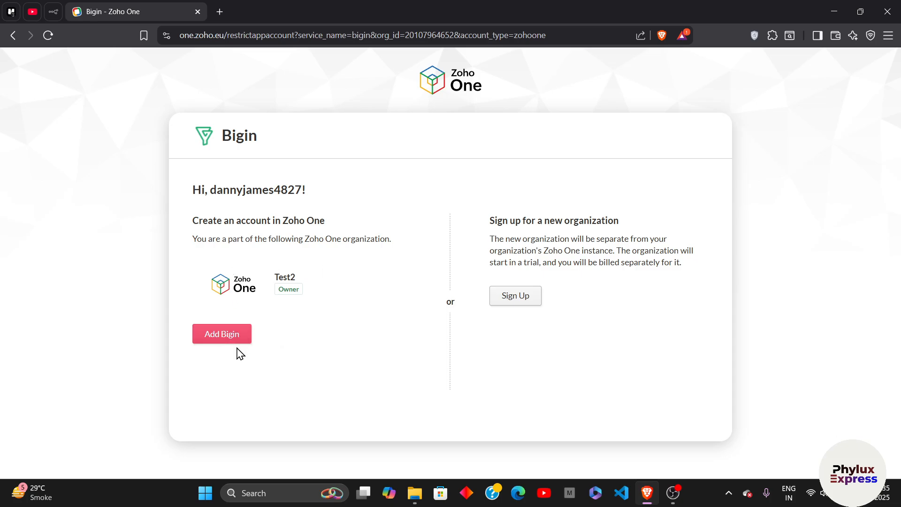
- Add Bigin to the existing Zoho One organization Test2 and set it up with the Sales Pipeline template
left_click(222, 339)
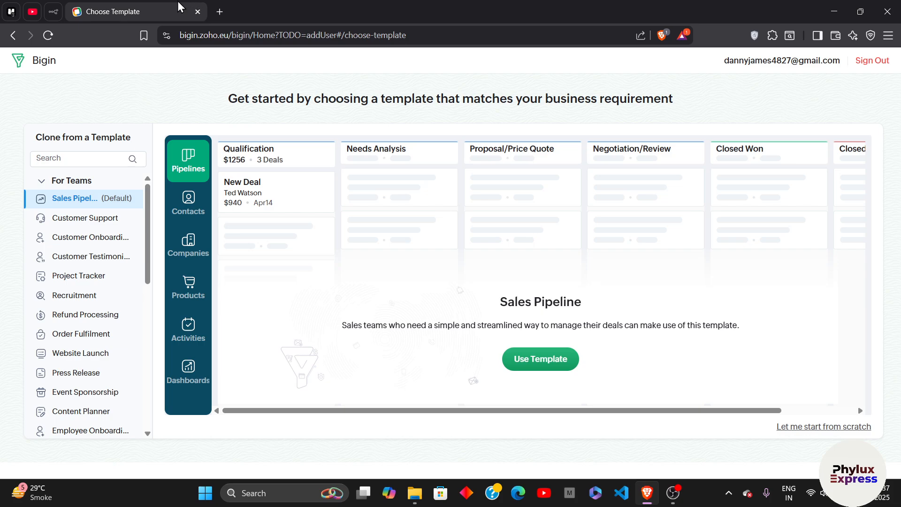
left_click(83, 217)
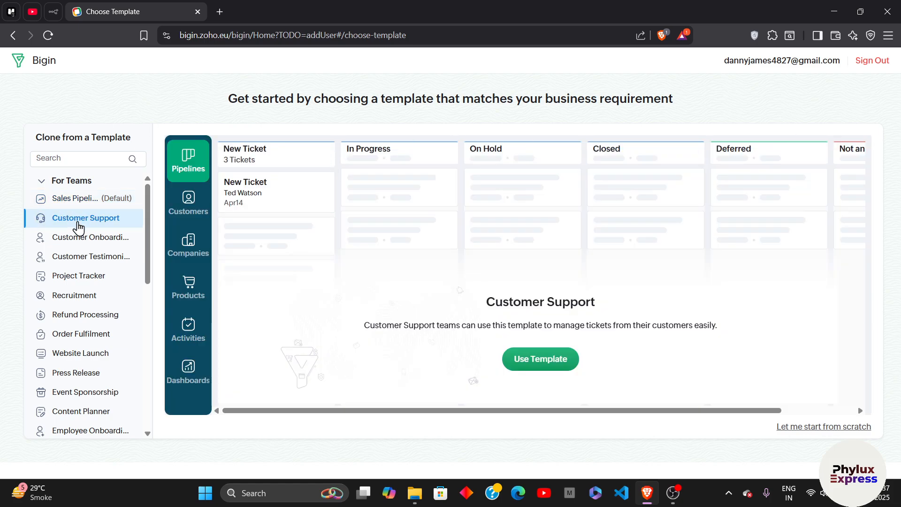
left_click(68, 205)
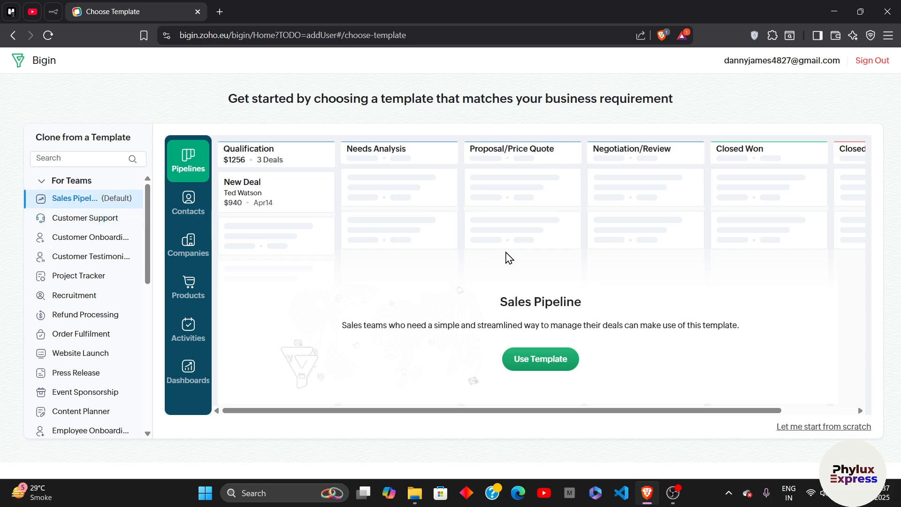
left_click(537, 364)
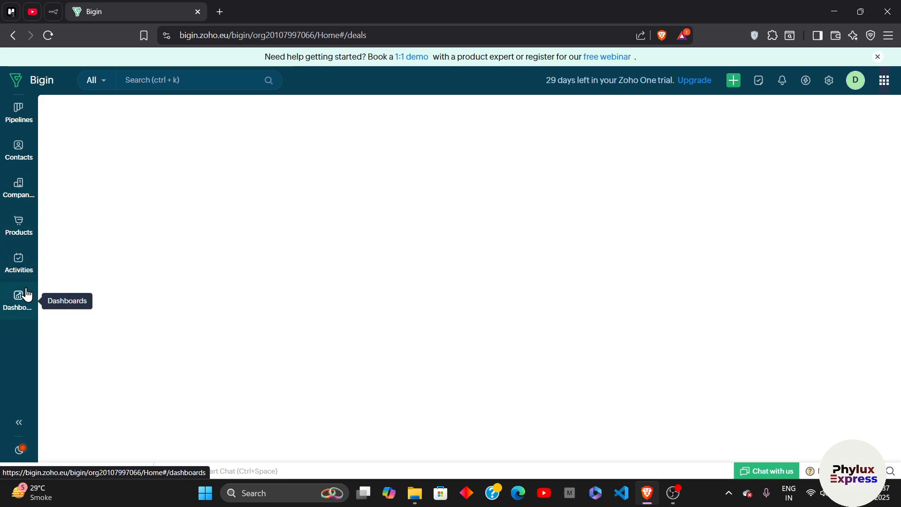
- Try collapsing the navigation sidebar and using its light theme, and restore the original appearance
left_click(20, 424)
left_click(18, 424)
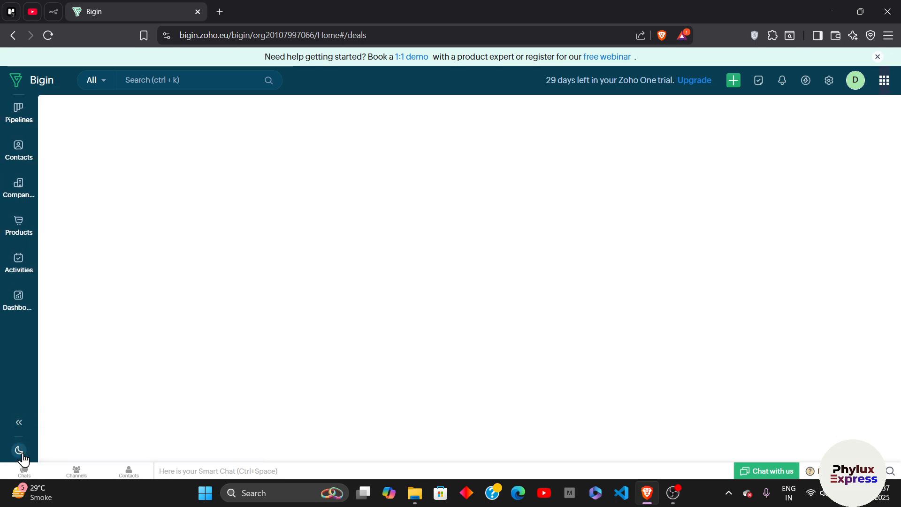
left_click(20, 452)
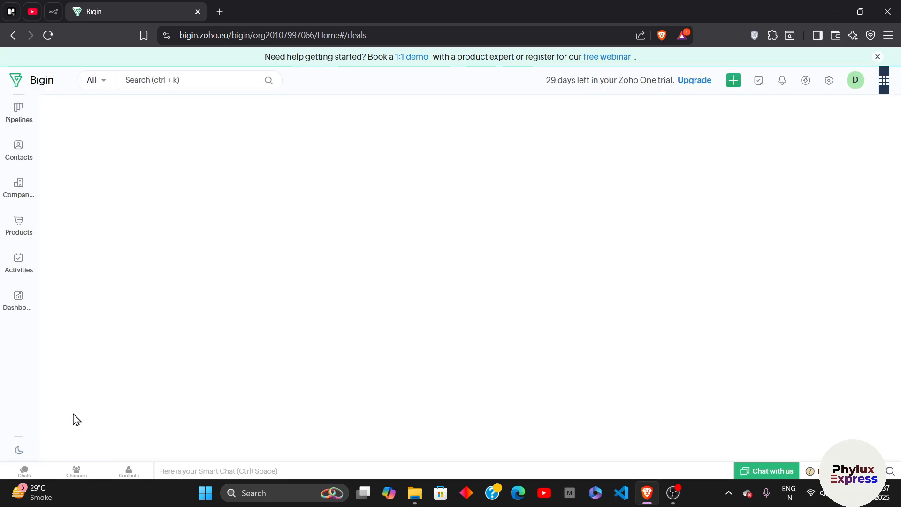
left_click(20, 455)
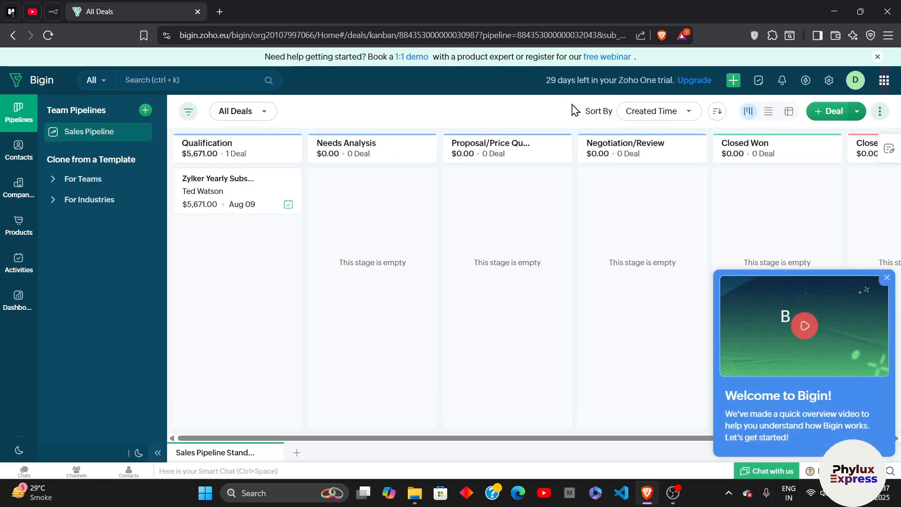
- Review the pipeline templates offered for teams and for industries, dismissing the welcome video
left_click(77, 185)
scroll(94, 255, "down", 3)
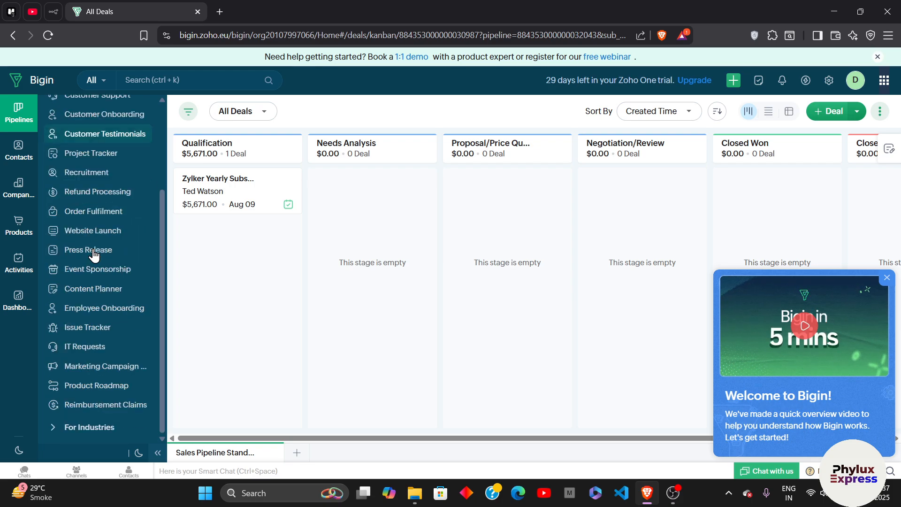
scroll(104, 253, "up", 3)
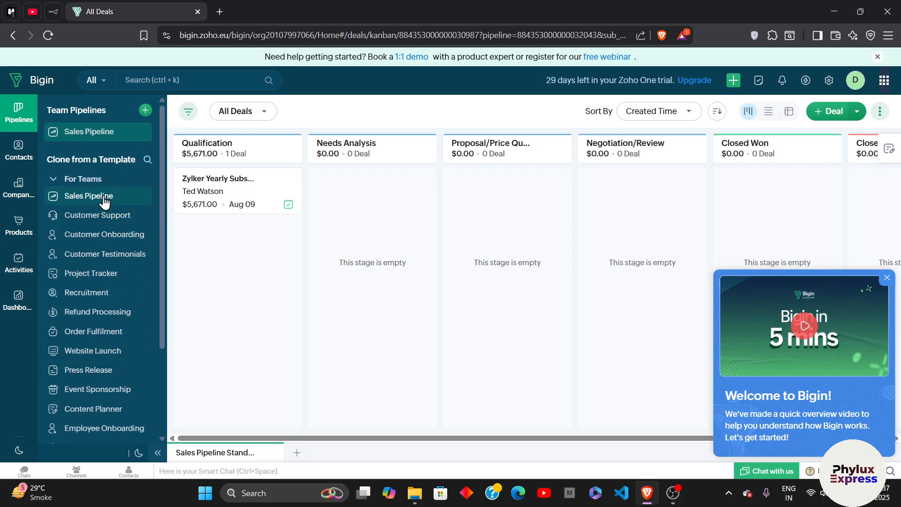
scroll(117, 193, "down", 3)
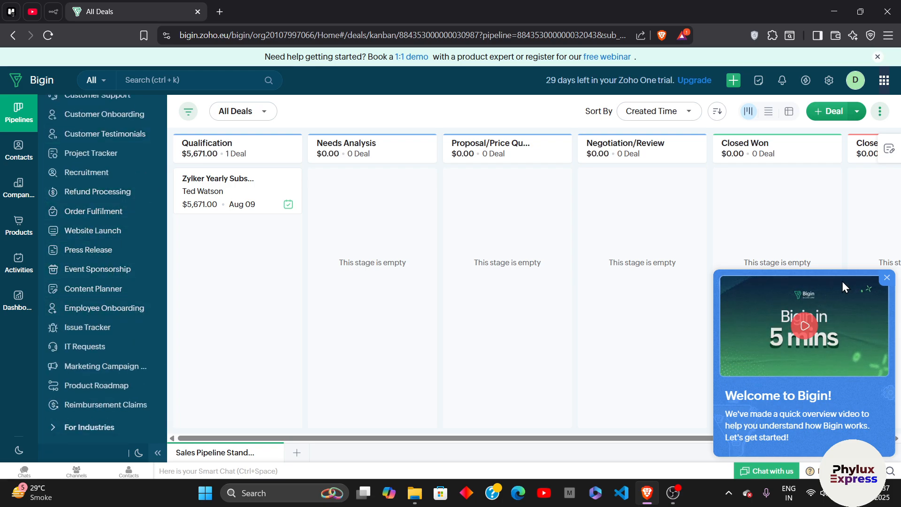
left_click(886, 278)
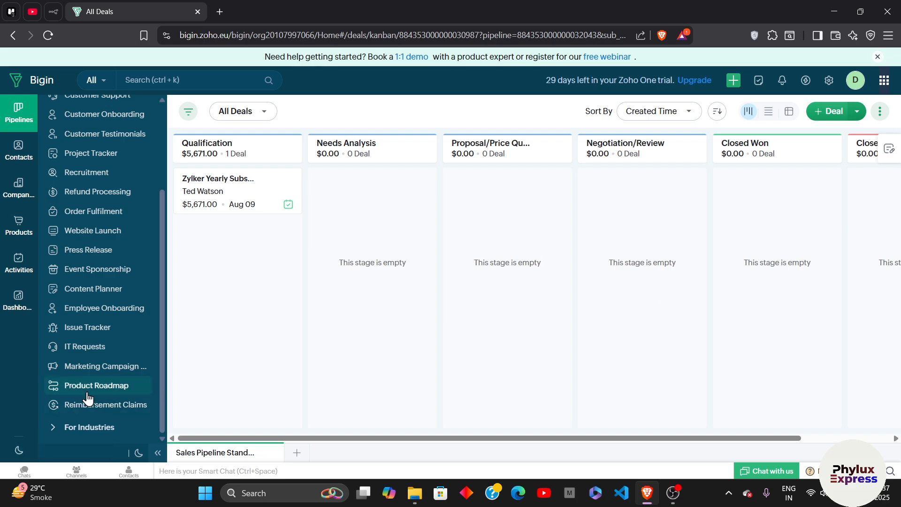
left_click(88, 426)
scroll(100, 370, "down", 5)
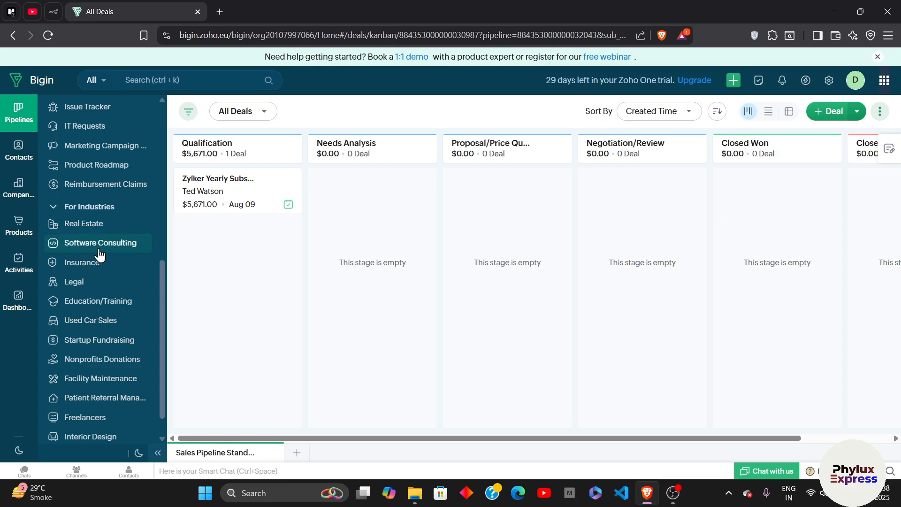
scroll(98, 254, "down", 1)
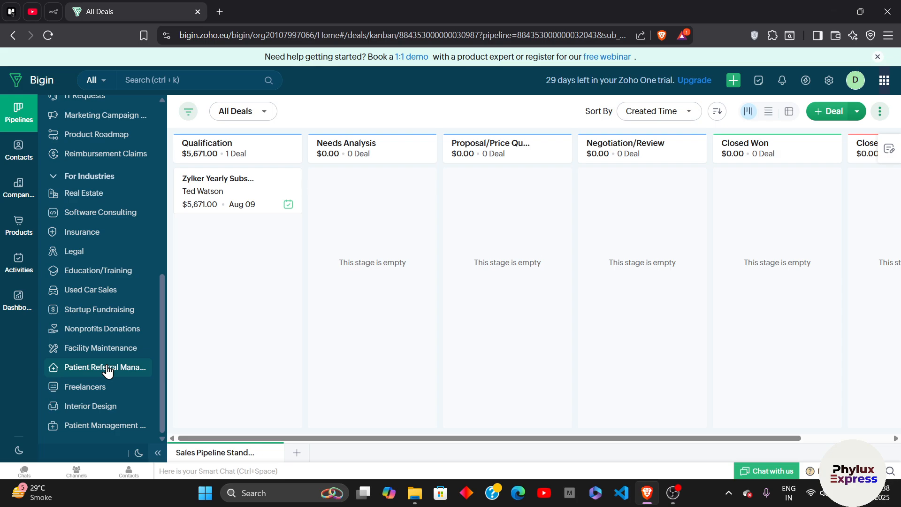
scroll(107, 370, "up", 5)
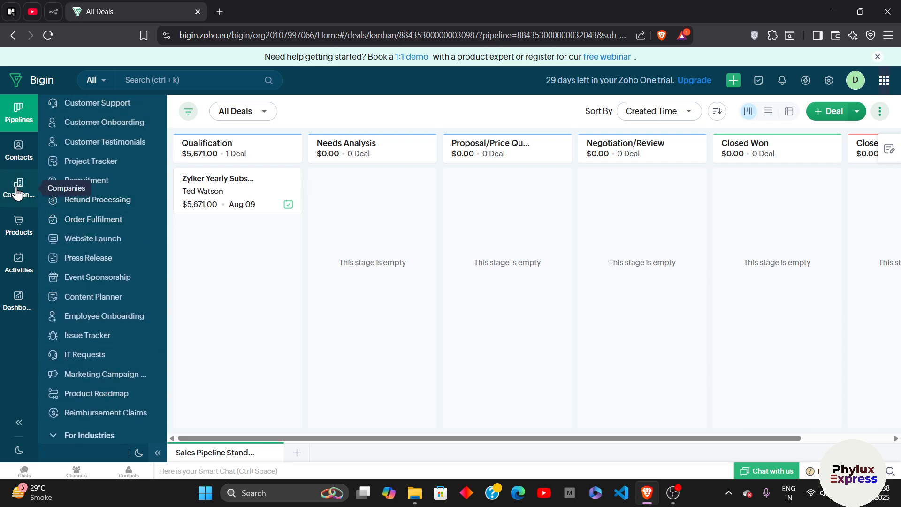
- View the contacts list and examine the options for importing or collecting contact data
left_click(10, 161)
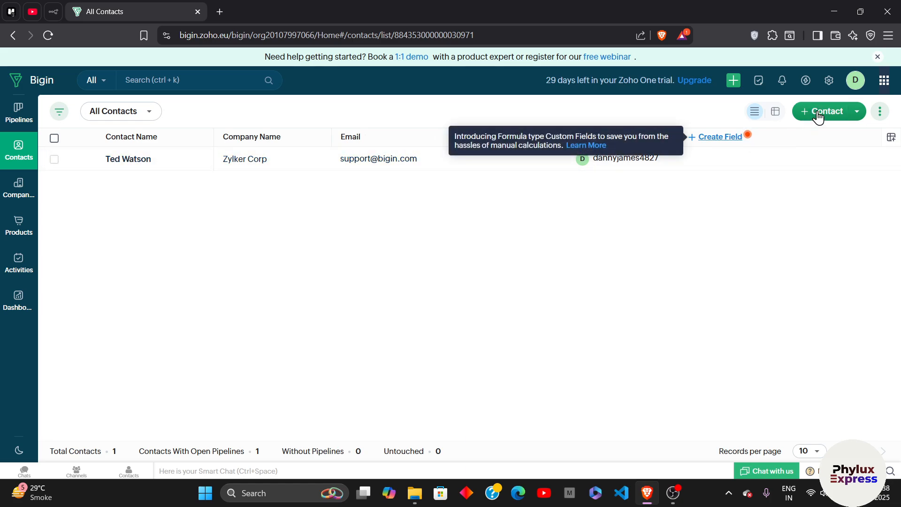
left_click(857, 115)
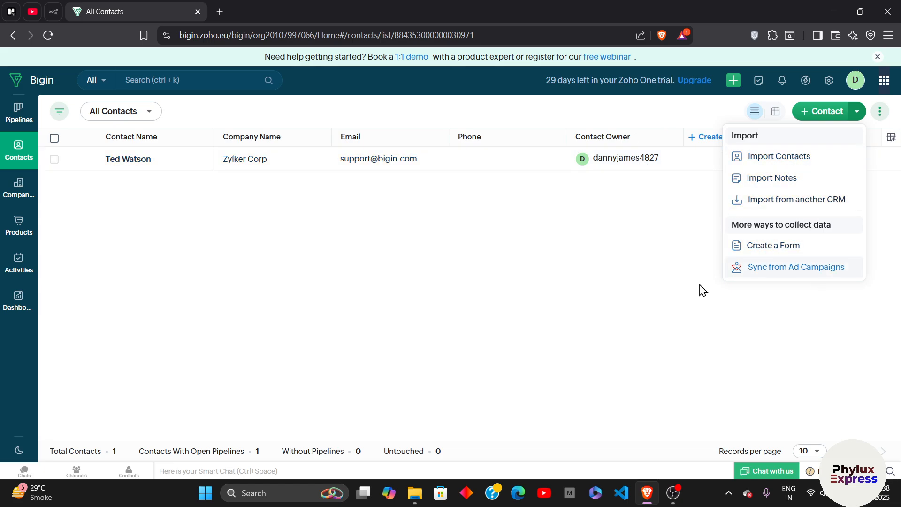
left_click(638, 247)
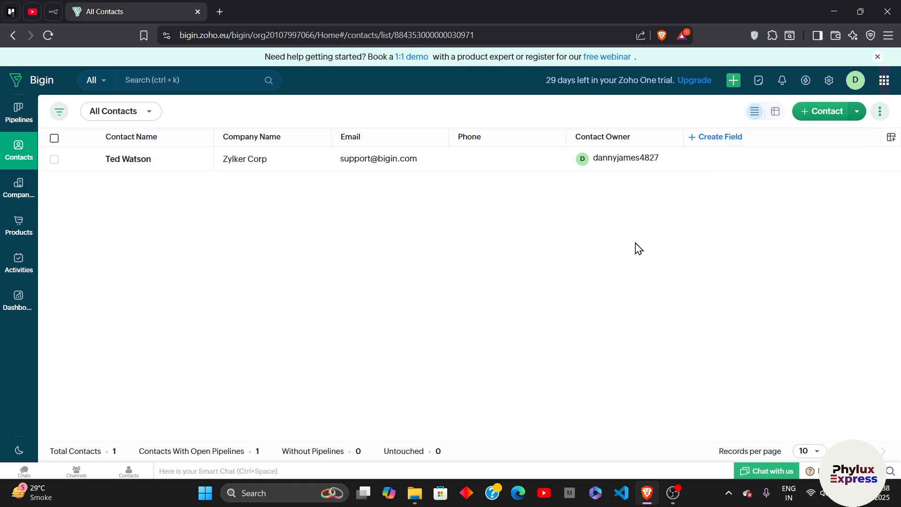
- View the companies list and examine the options for importing companies and notes or creating a form
left_click(4, 188)
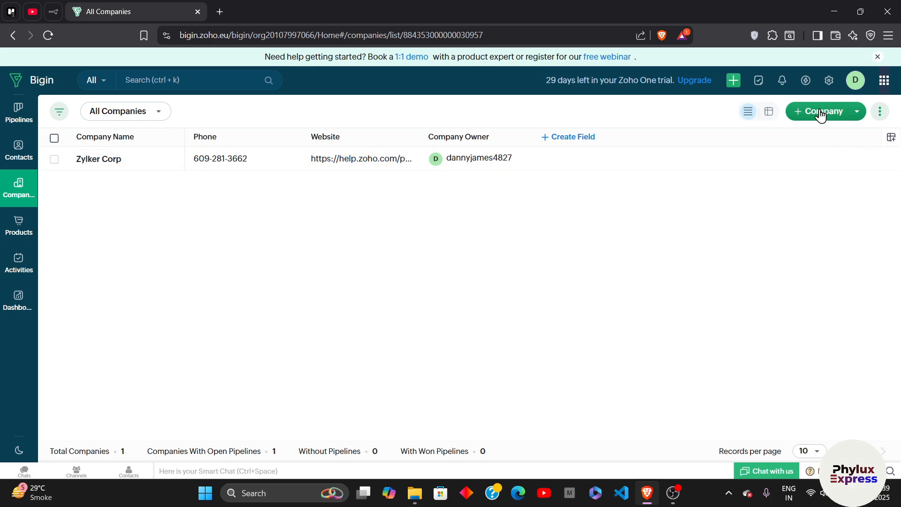
left_click(856, 114)
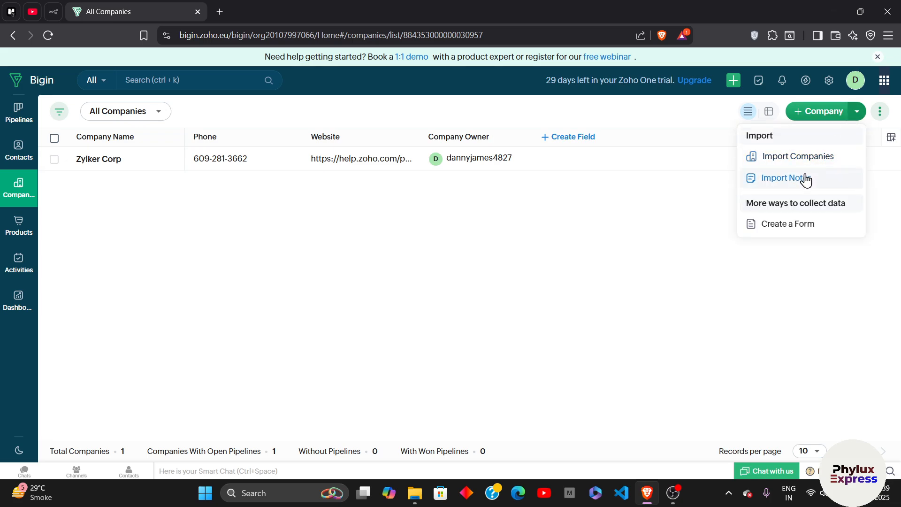
left_click(576, 274)
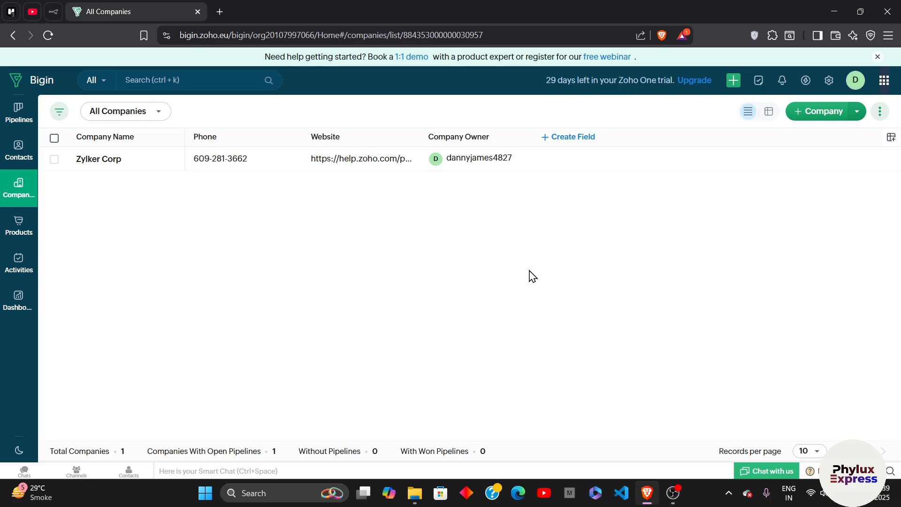
left_click(857, 113)
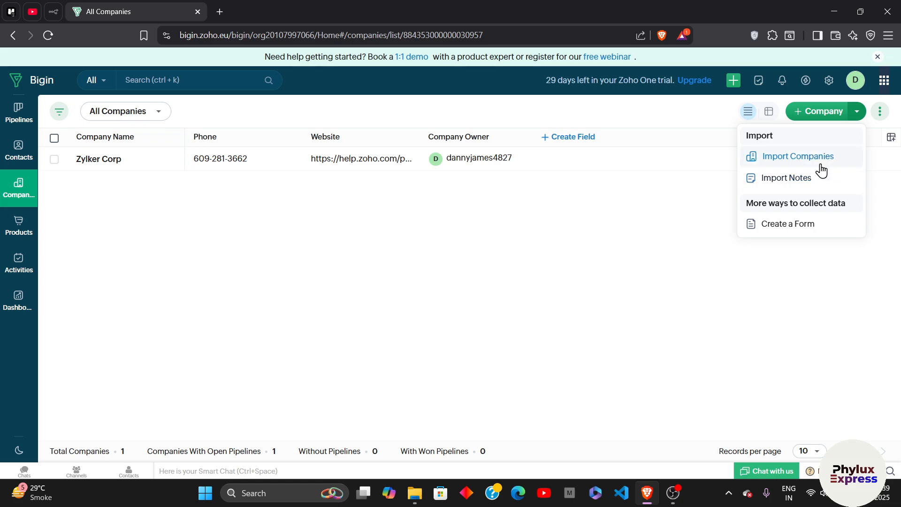
left_click(628, 219)
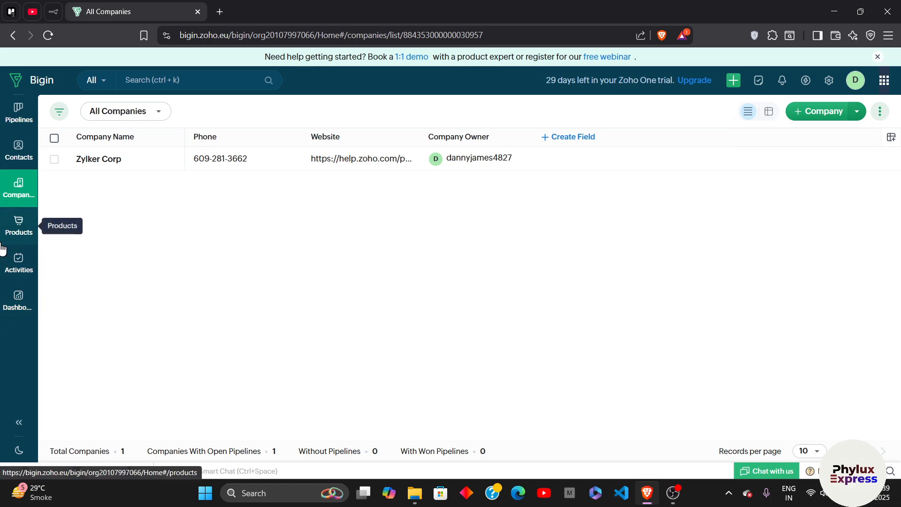
- Create a product named Test1 with product code 1 and save it
left_click(13, 229)
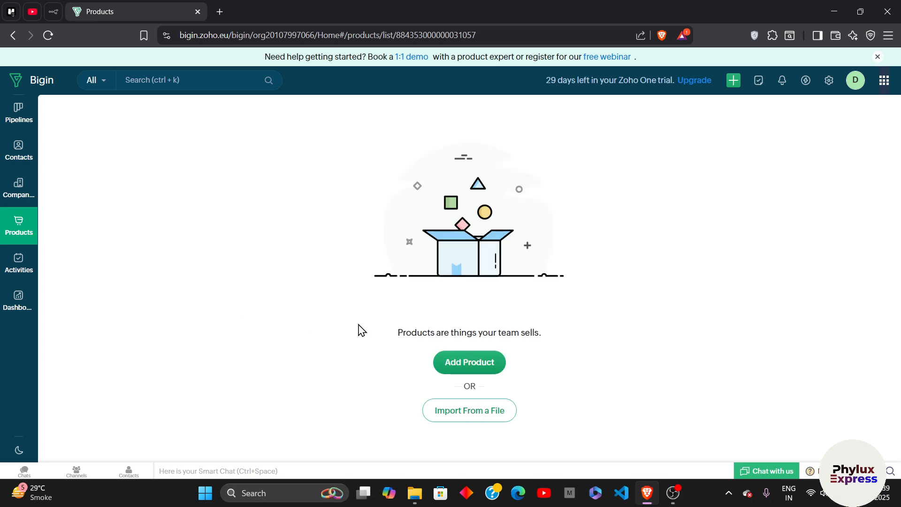
left_click(467, 370)
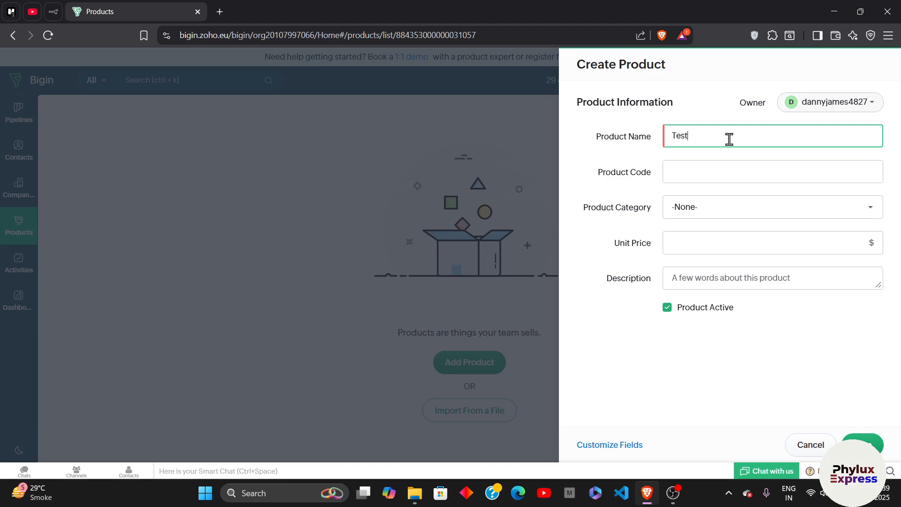
left_click(724, 164)
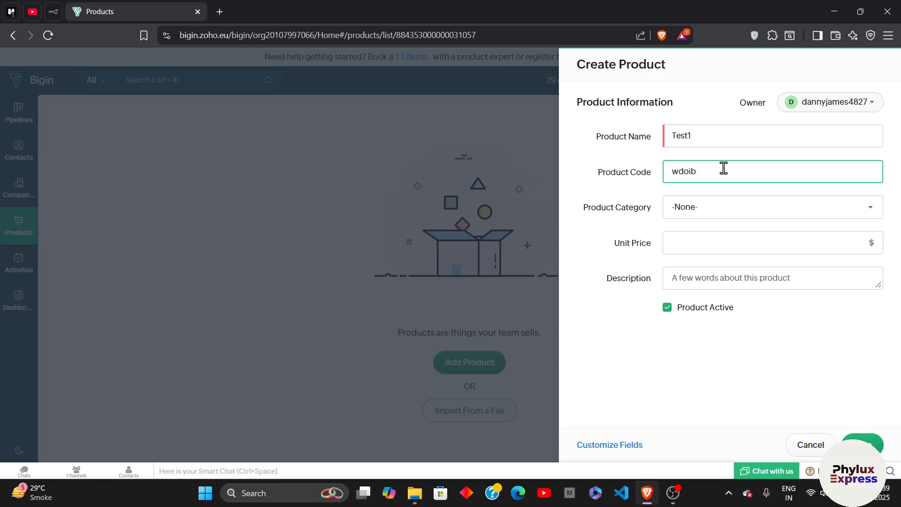
type("1")
key("Return")
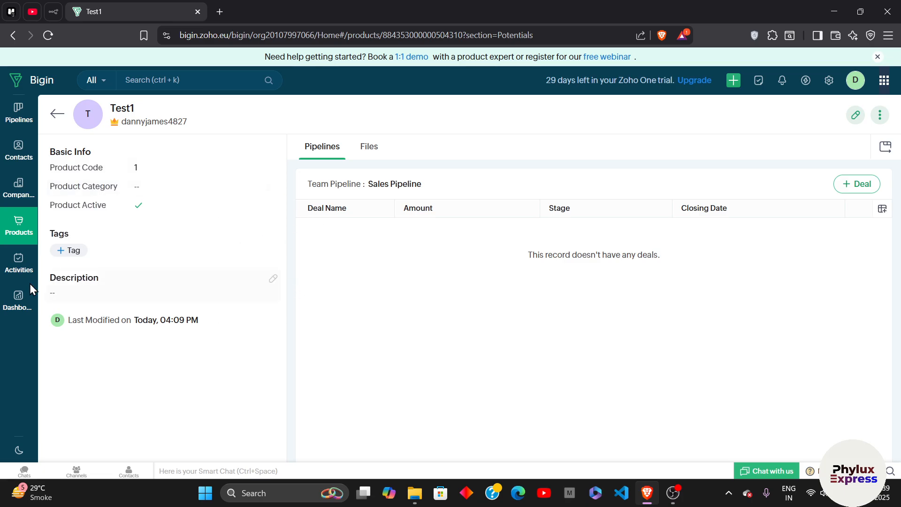
- View the activities calendar, dismiss its introduction video, and bring up the Overview dashboard
left_click(18, 263)
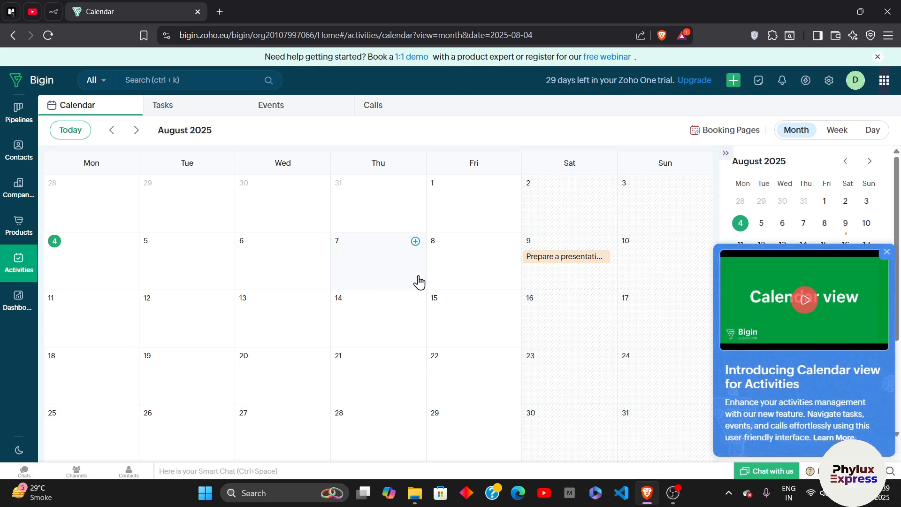
left_click(885, 253)
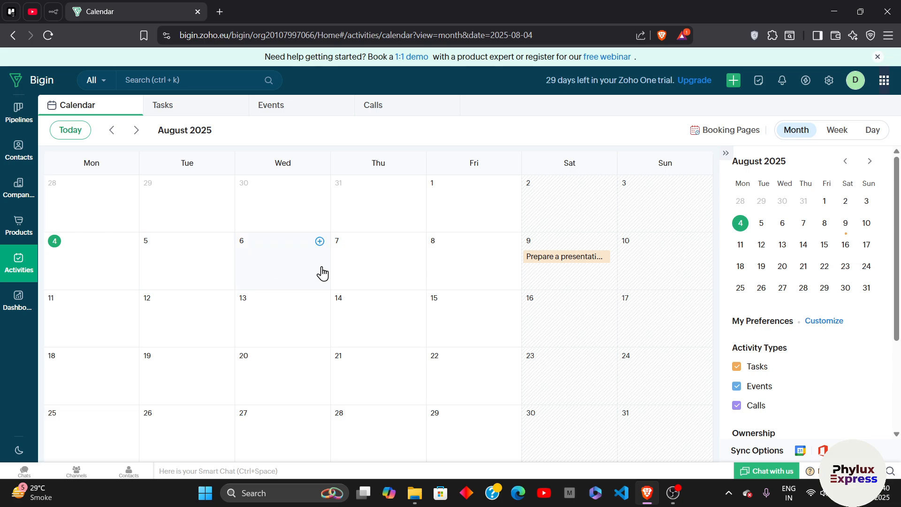
left_click(14, 310)
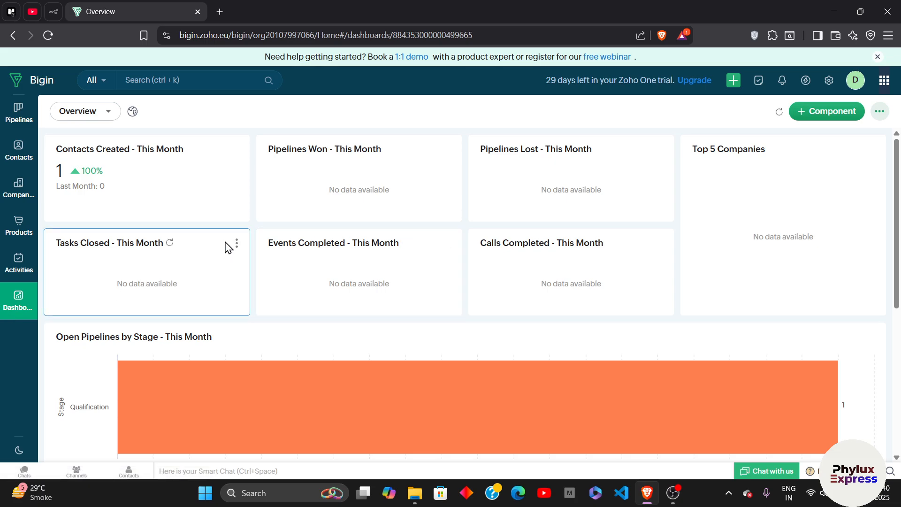
- Examine which record types the global search can be limited to, leaving the scope at All
left_click(93, 84)
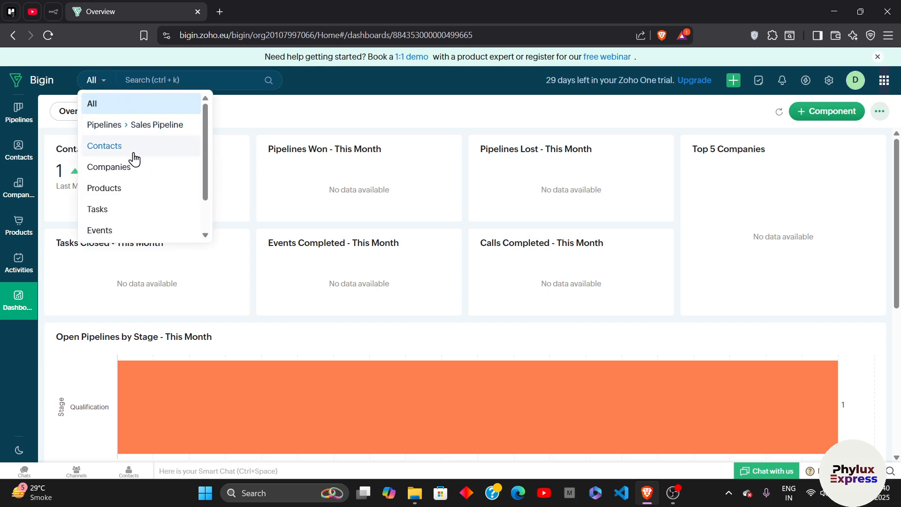
scroll(138, 155, "down", 1)
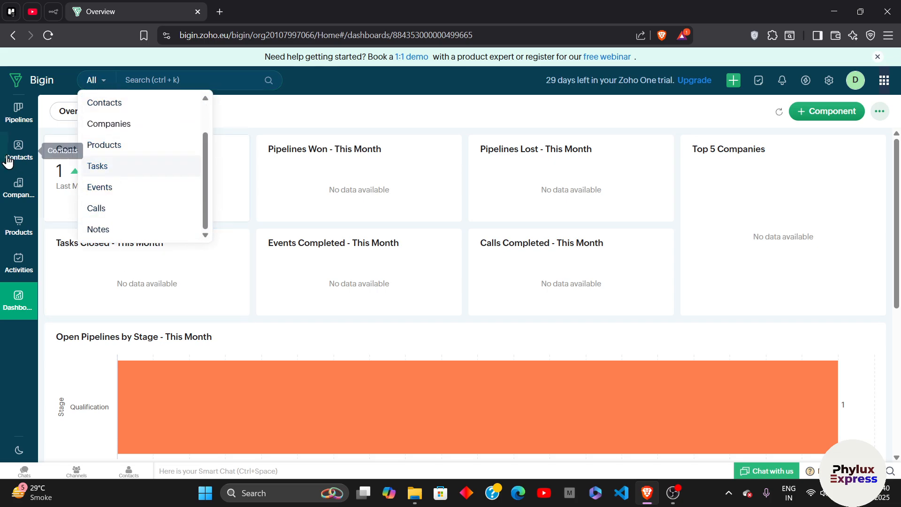
left_click(88, 79)
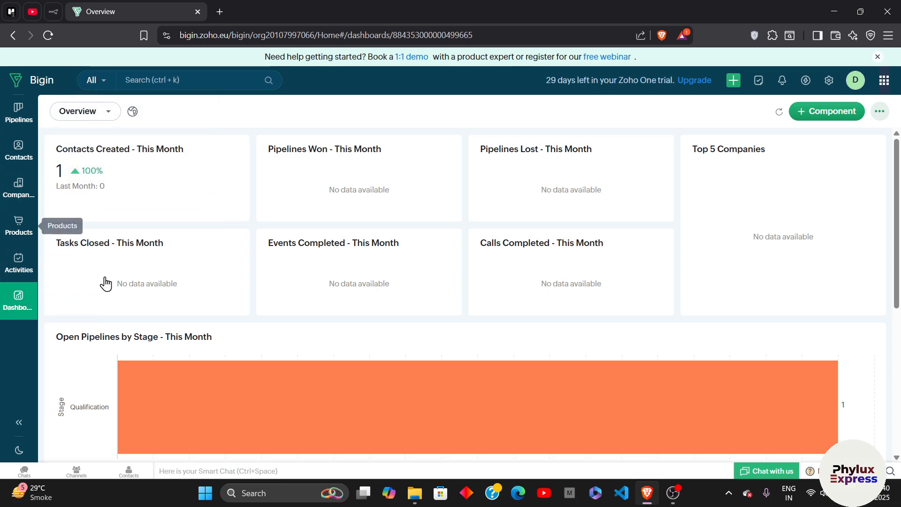
- Examine the record types available for creation and the form approvals page, returning to the Overview dashboard
left_click(733, 80)
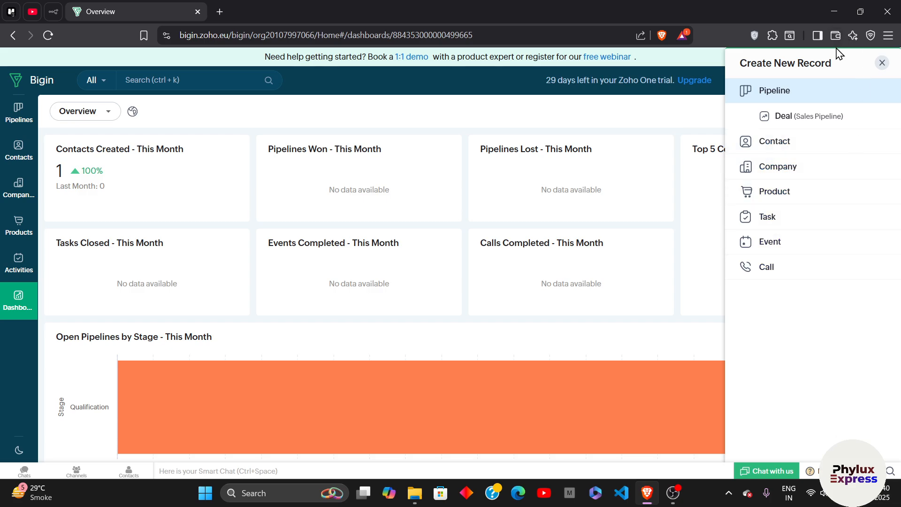
left_click(882, 63)
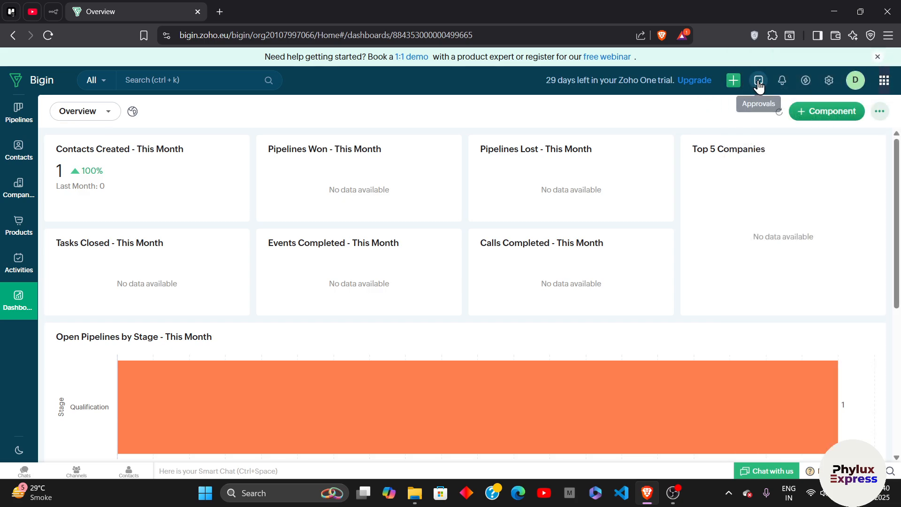
left_click(759, 82)
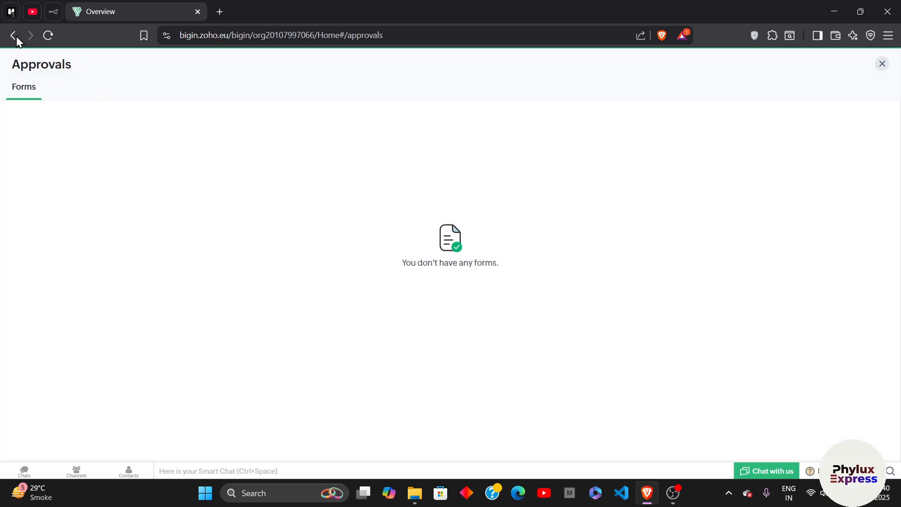
left_click(12, 35)
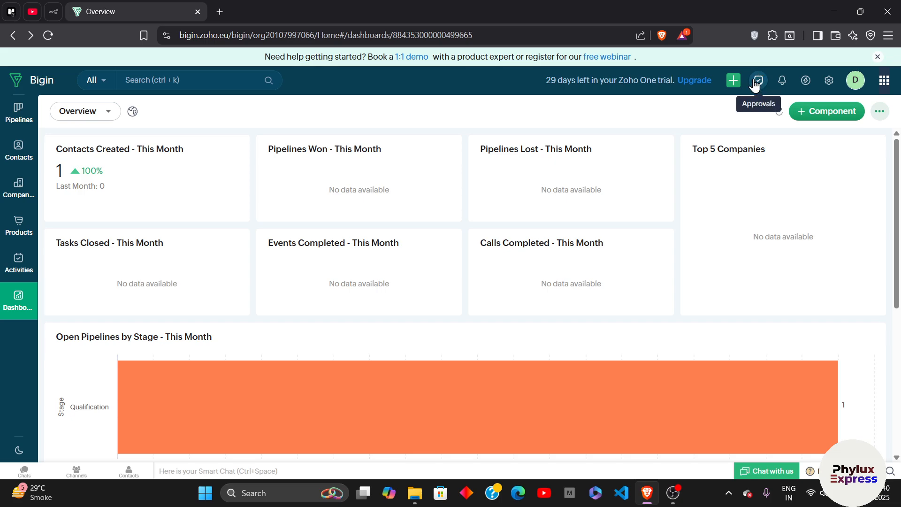
- View the notifications feed and examine the Signals notification preferences for all channels
left_click(781, 85)
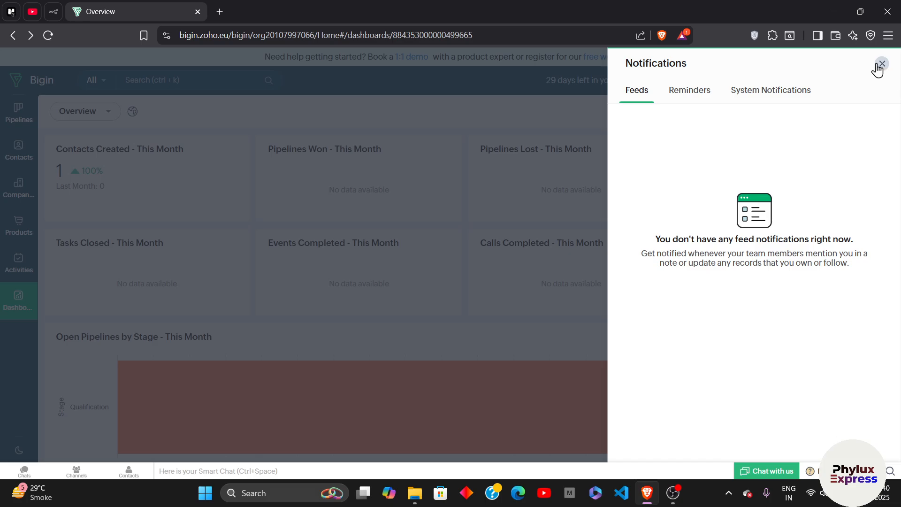
left_click(877, 66)
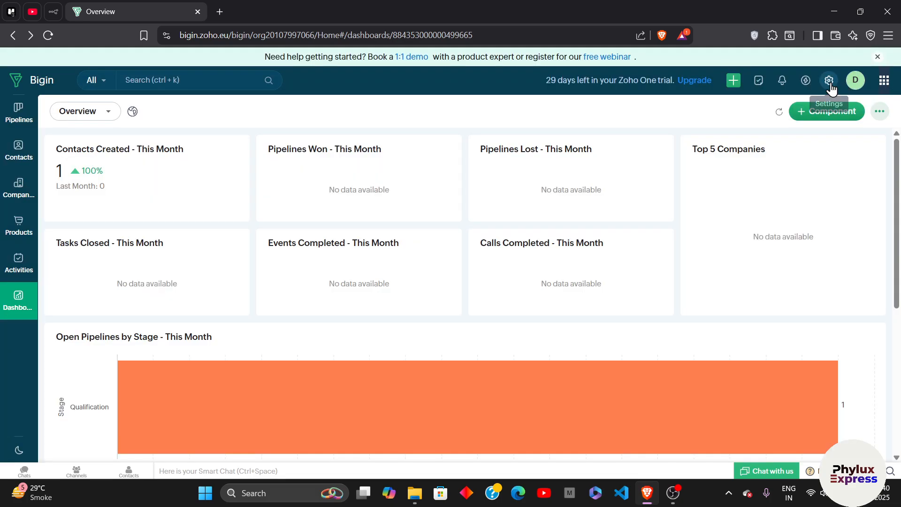
left_click(805, 80)
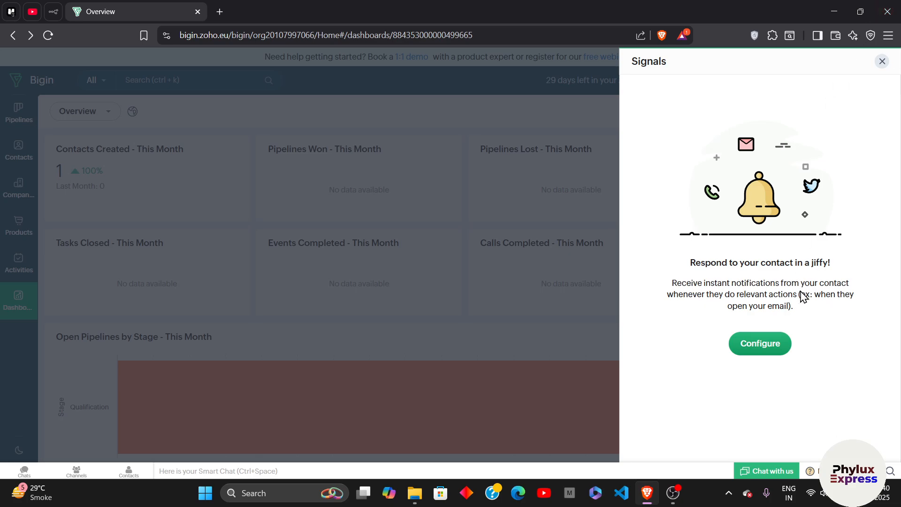
left_click(761, 347)
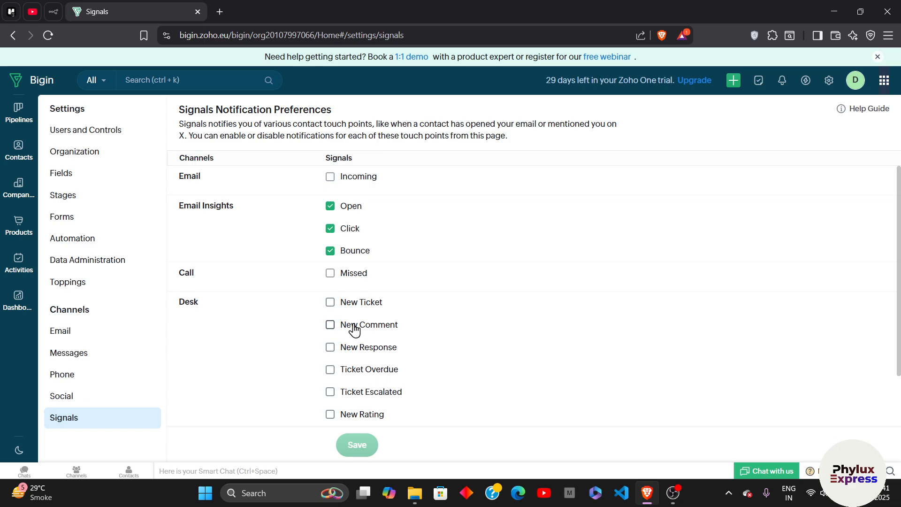
scroll(328, 300, "down", 2)
scroll(281, 278, "up", 2)
scroll(253, 279, "down", 2)
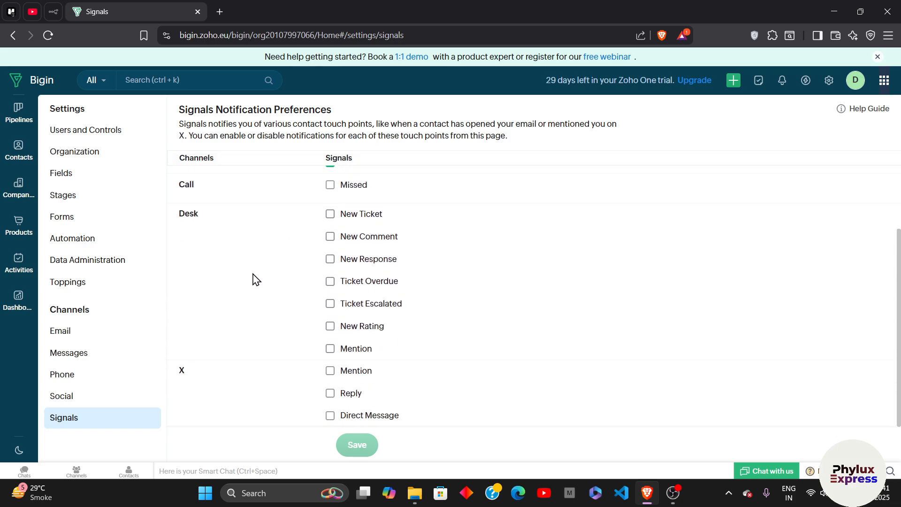
scroll(253, 278, "up", 2)
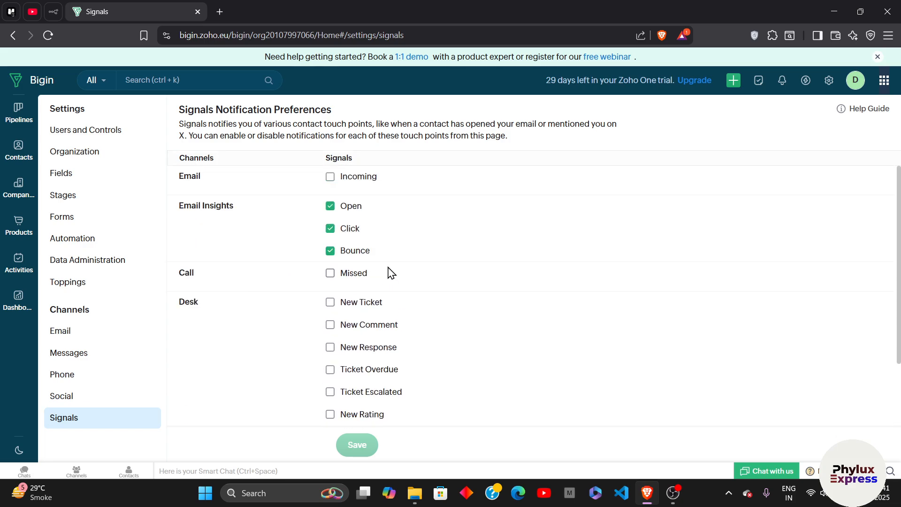
- View the Users and Controls settings and examine the organization details, including locale information and access URL
left_click(828, 80)
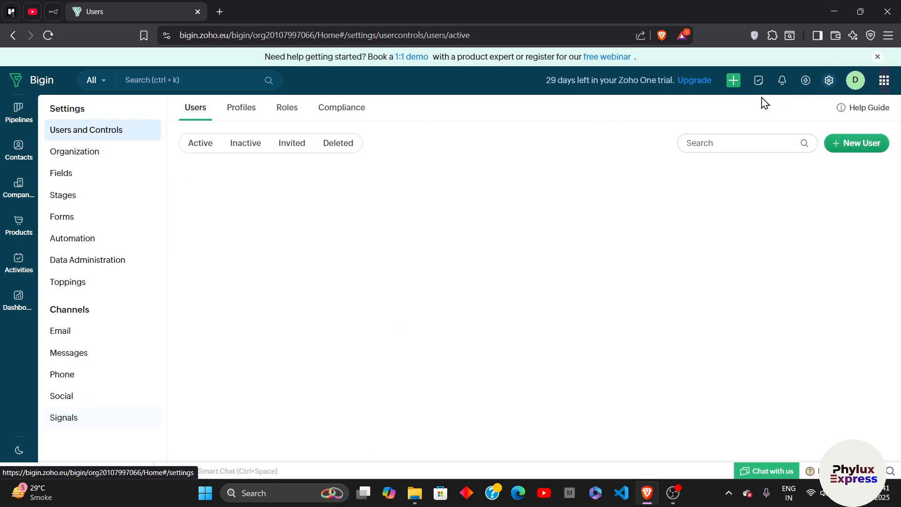
left_click(100, 153)
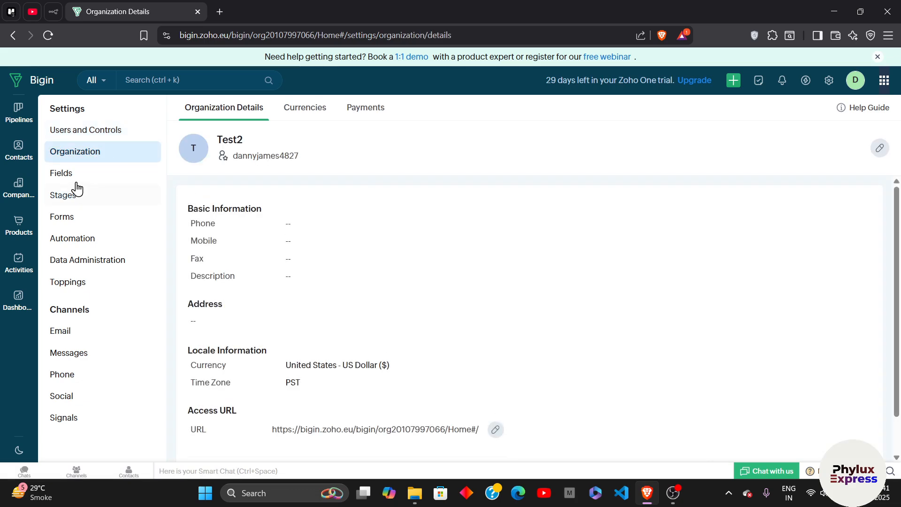
scroll(277, 287, "down", 1)
scroll(280, 288, "up", 1)
scroll(278, 288, "down", 1)
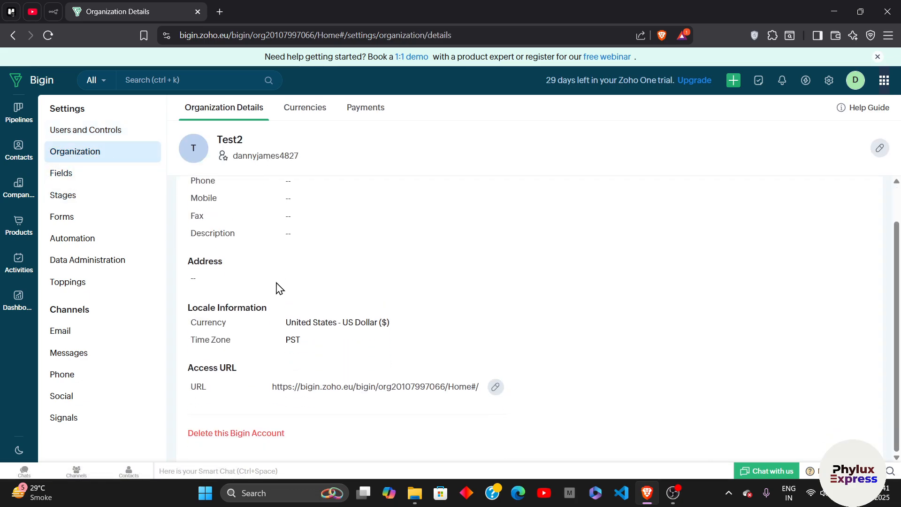
- Examine the module and pipeline fields in the settings, and view the stages of the Sales Pipeline
left_click(61, 174)
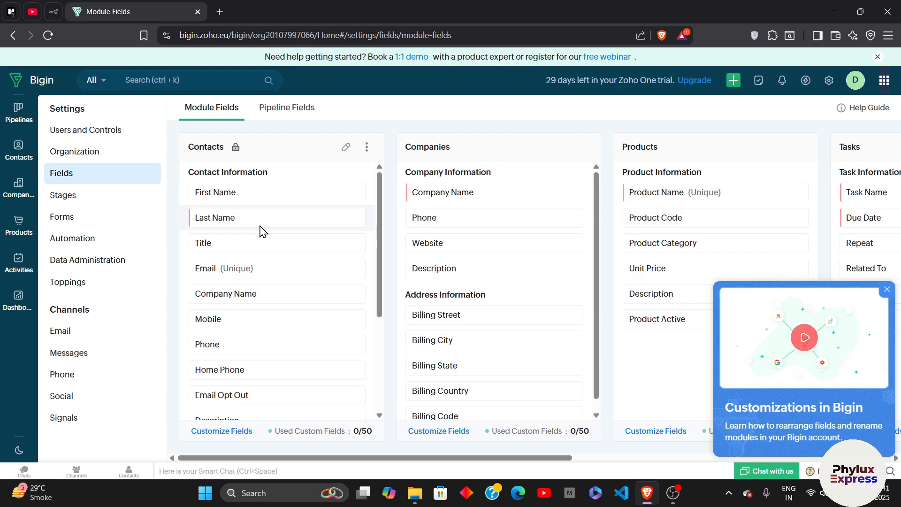
left_click(281, 108)
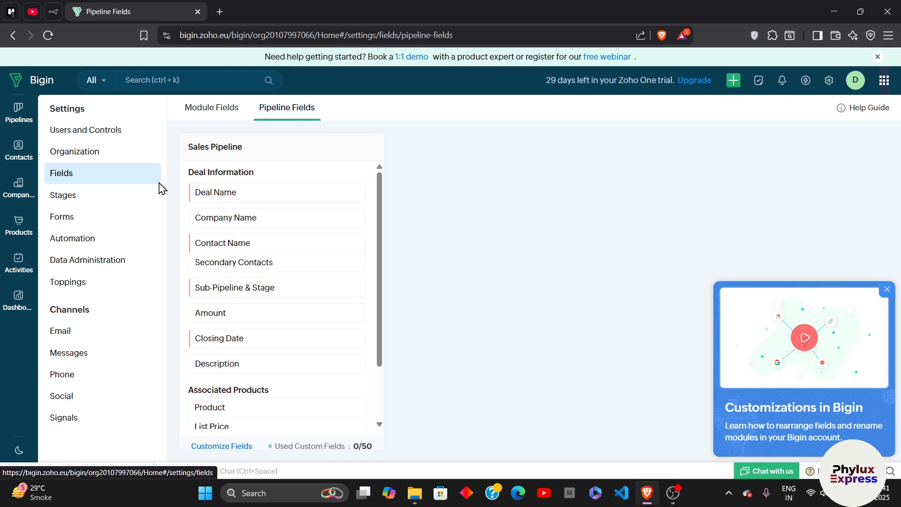
left_click(90, 206)
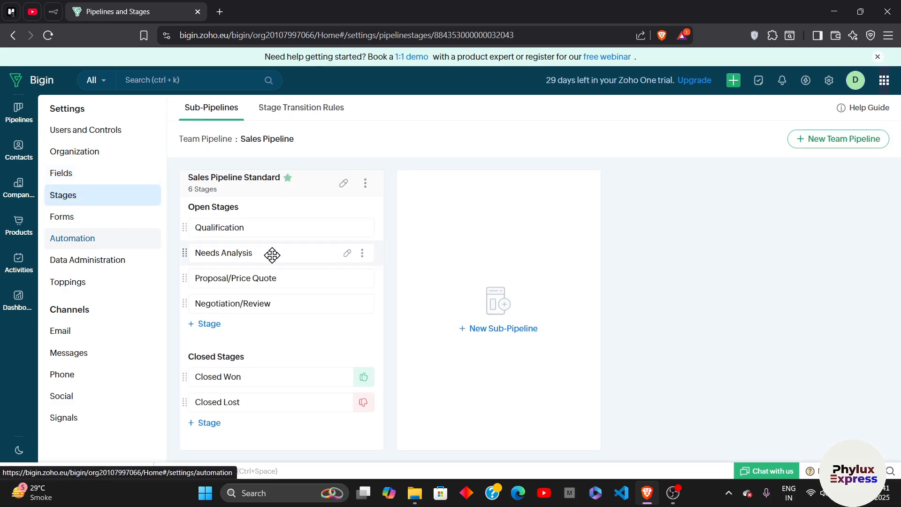
- Create a new pipeline form and add the Amount and Description fields below Closing Date
left_click(70, 226)
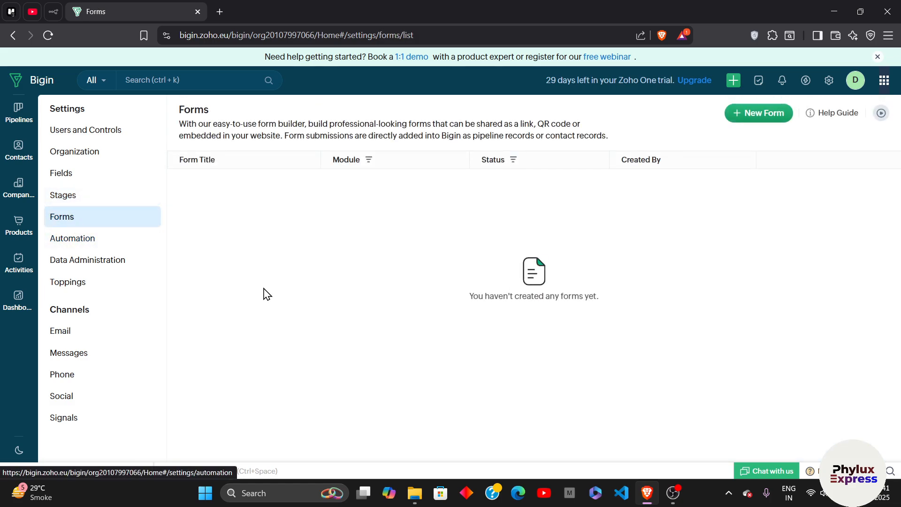
left_click(749, 113)
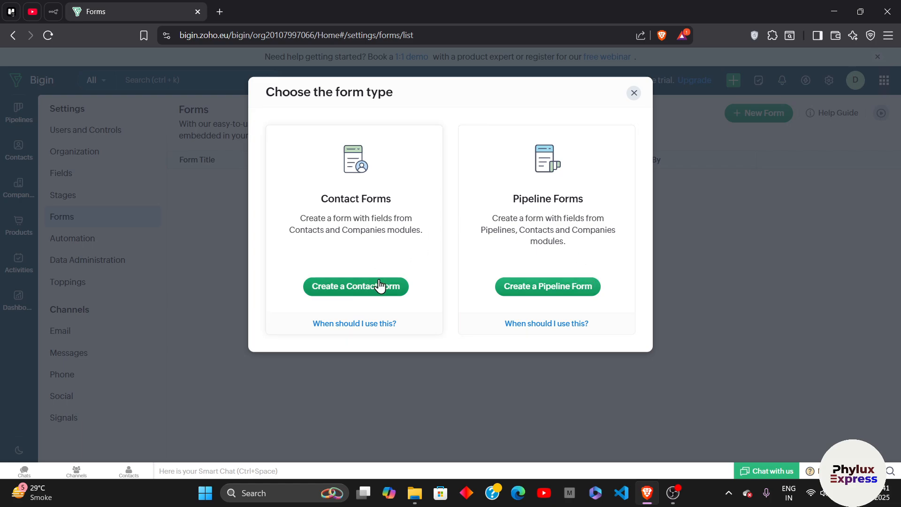
left_click(523, 291)
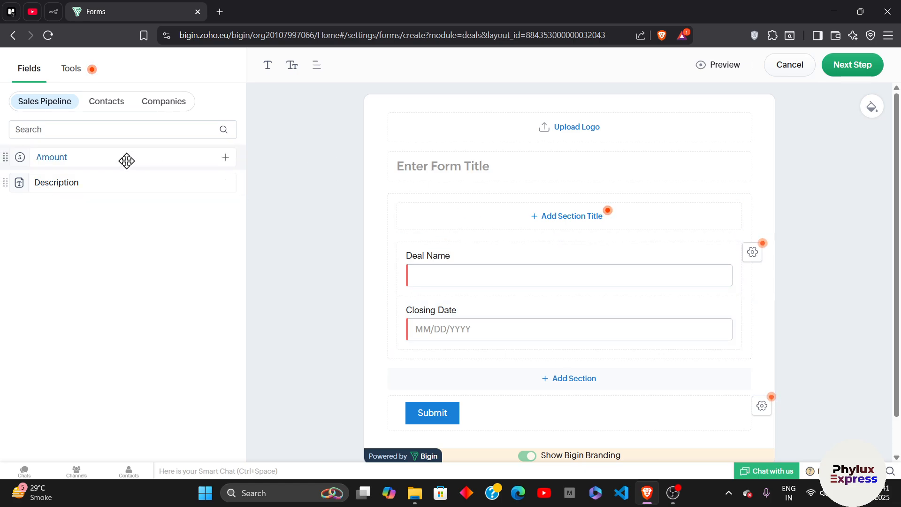
left_click_drag(153, 160, 645, 381)
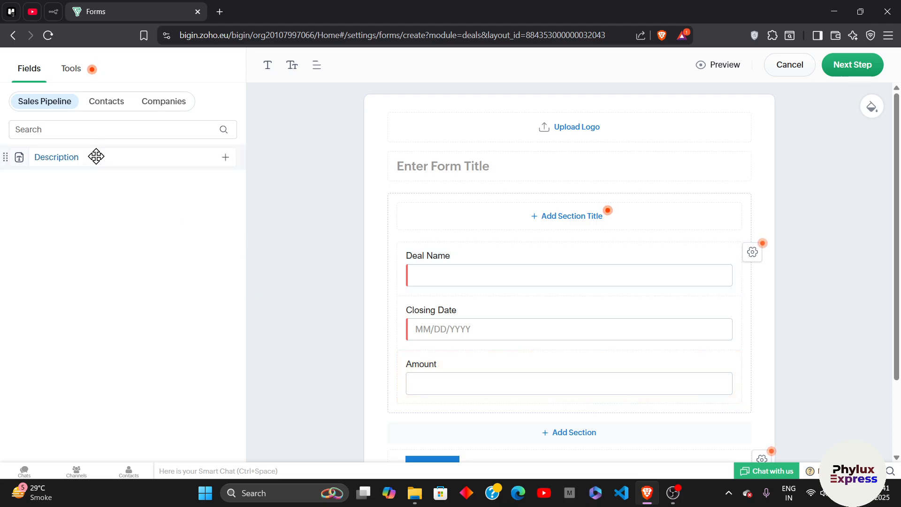
left_click_drag(96, 156, 643, 432)
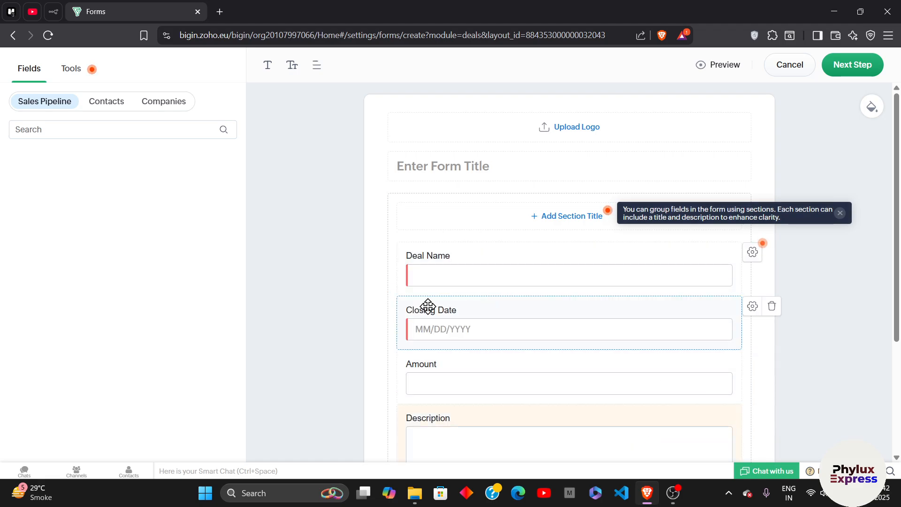
scroll(309, 316, "down", 4)
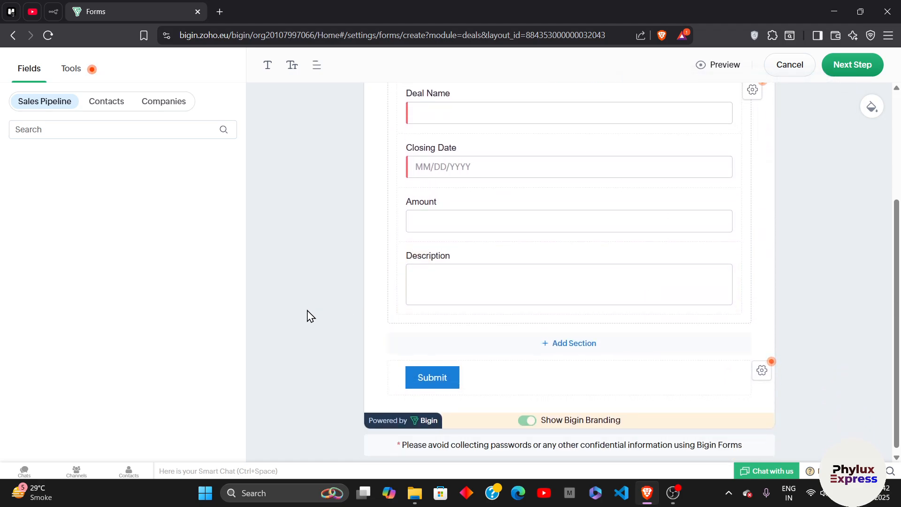
scroll(328, 329, "up", 2)
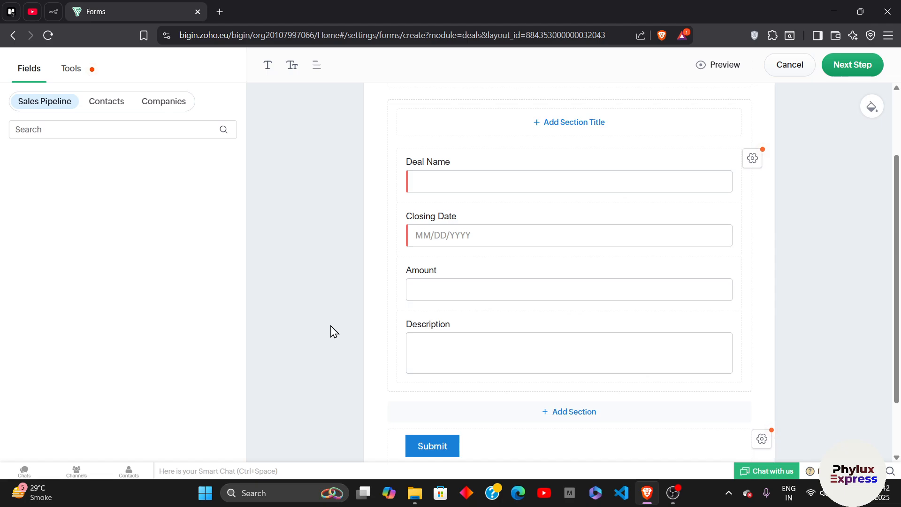
- Try adding a new section and a title for the first section to the form, removing each one
left_click(573, 412)
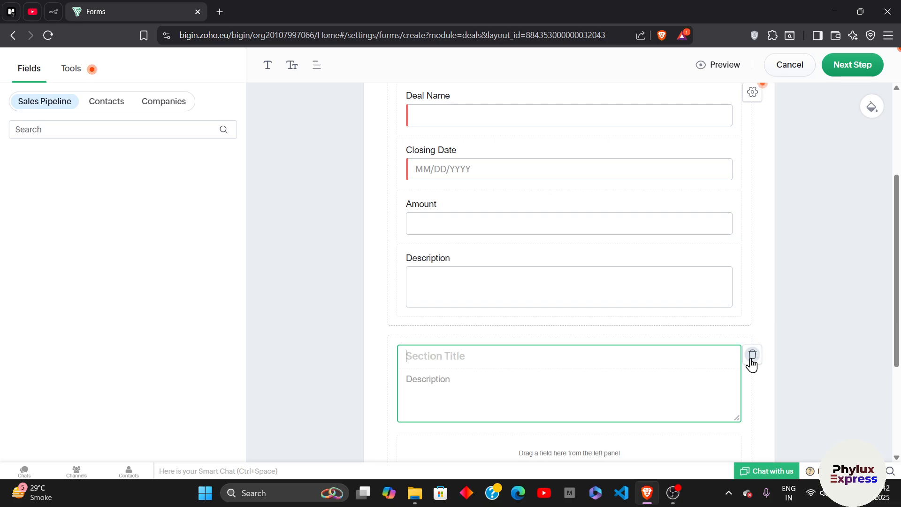
left_click(751, 360)
scroll(497, 307, "up", 4)
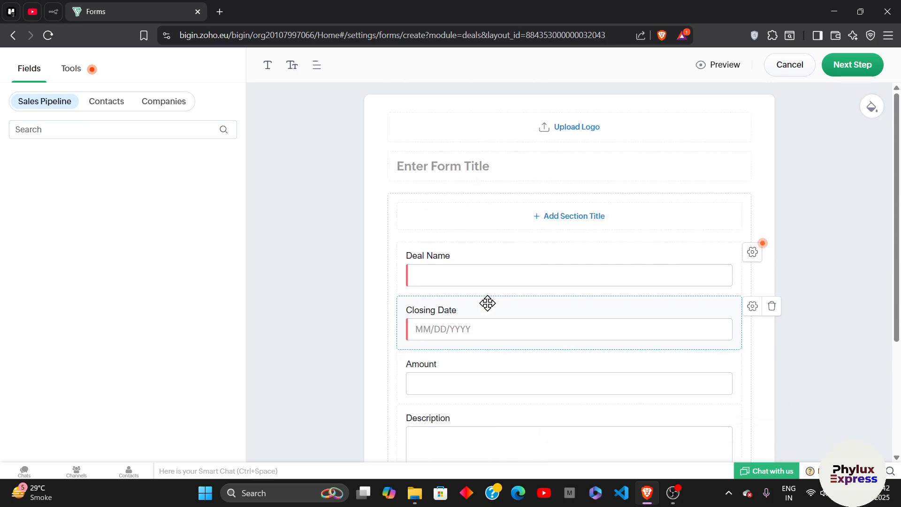
left_click(577, 216)
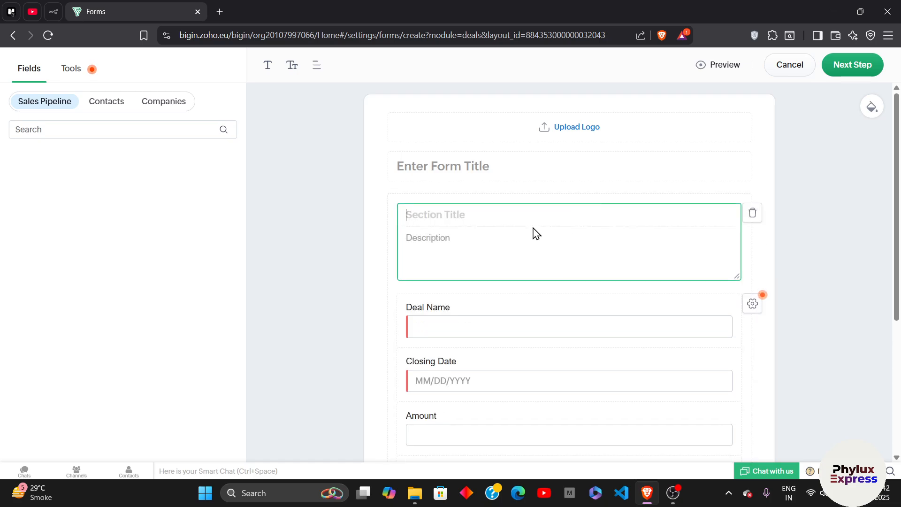
left_click(752, 212)
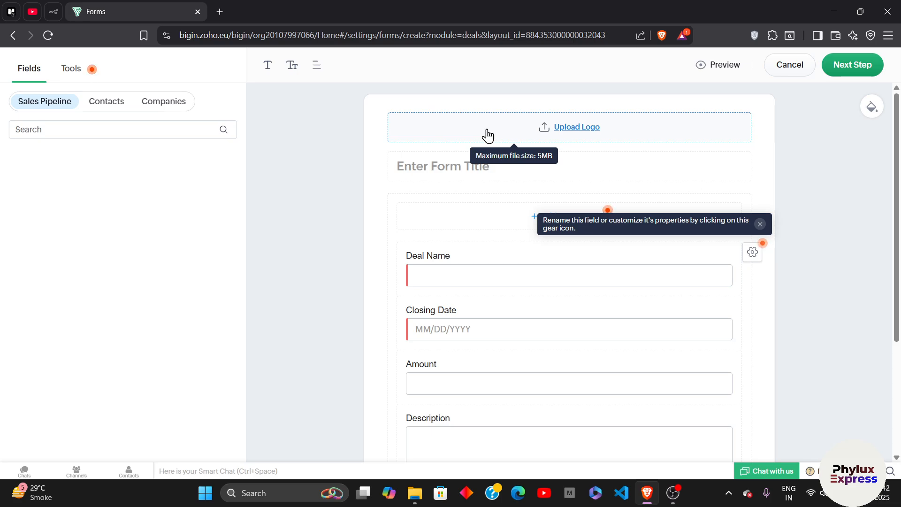
left_click(442, 172)
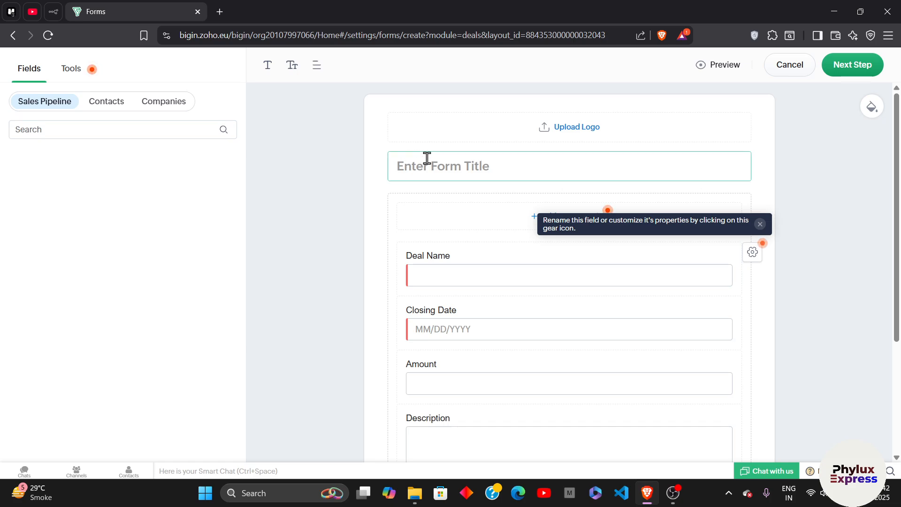
left_click(455, 169)
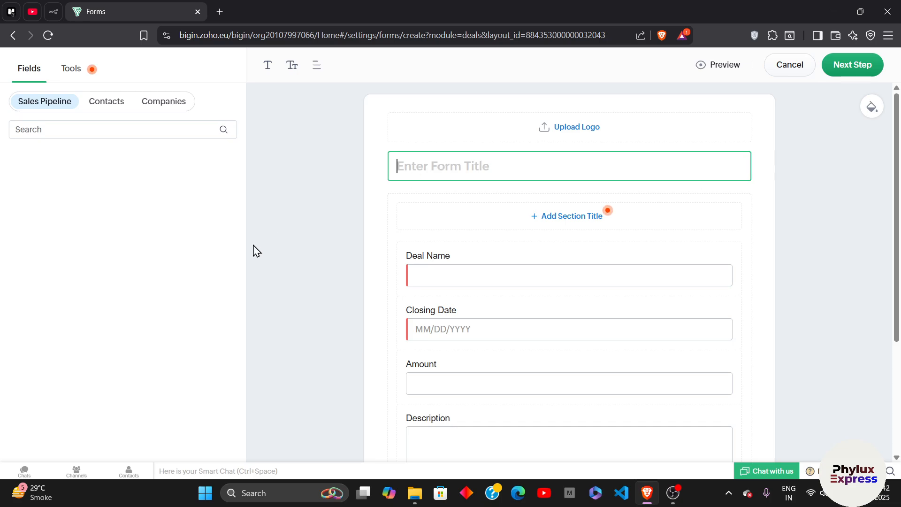
- Customize the form's Submit button with centre alignment, the fully rounded style and a purple colour
scroll(254, 251, "down", 4)
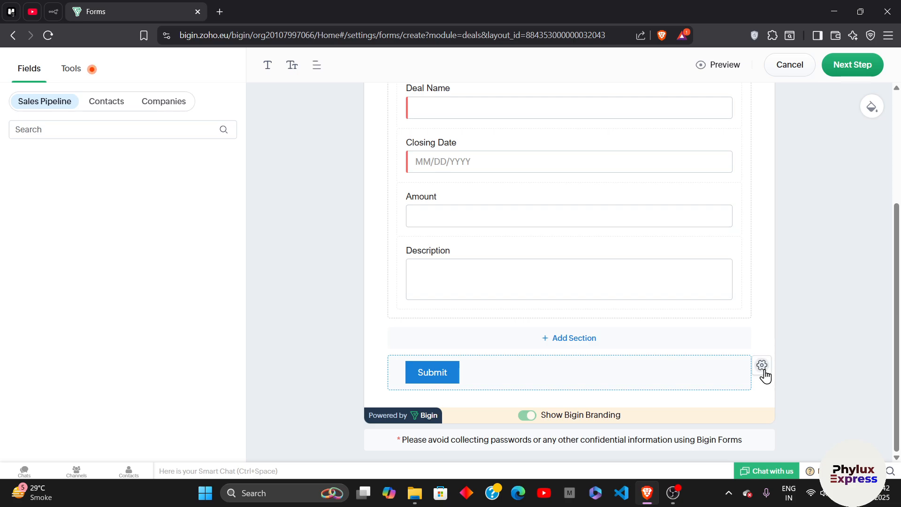
left_click(762, 366)
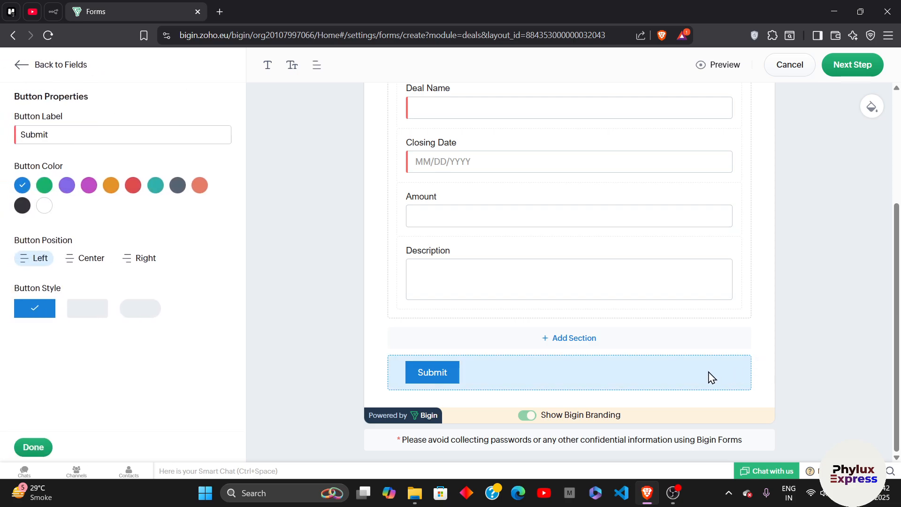
left_click(42, 186)
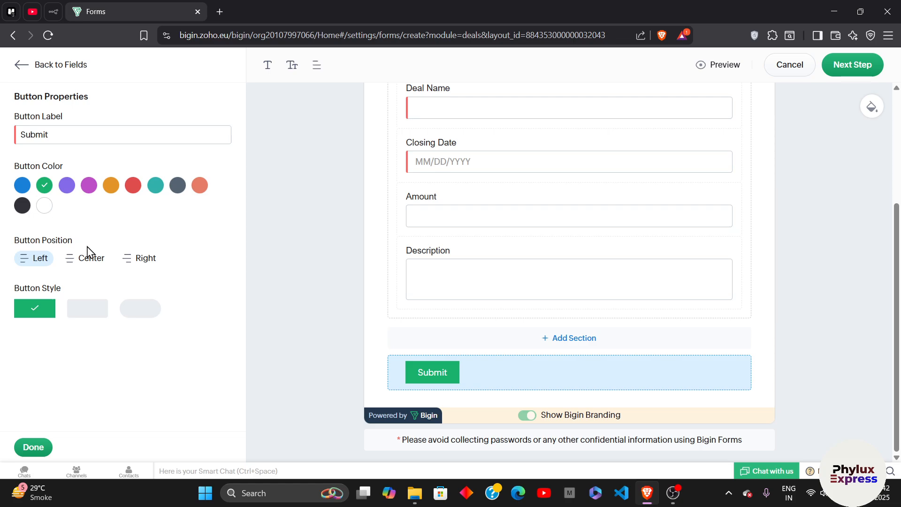
left_click(96, 262)
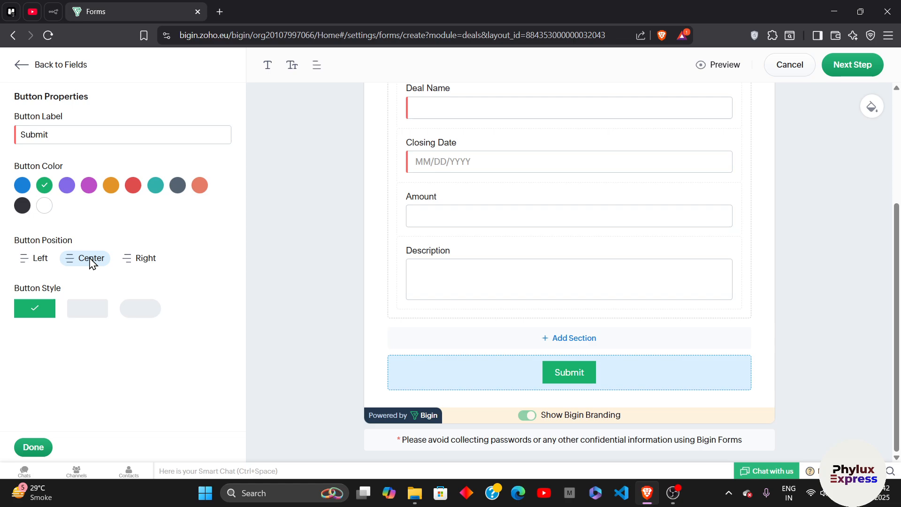
left_click(144, 311)
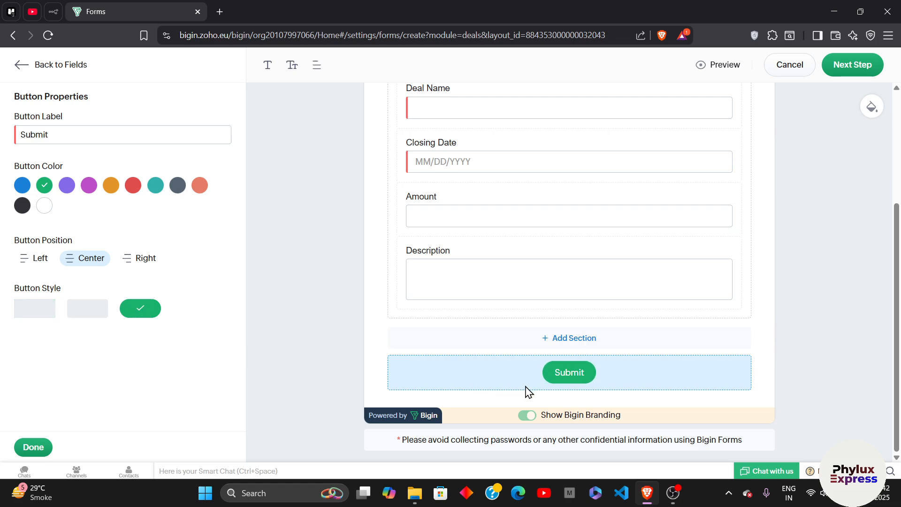
left_click(67, 188)
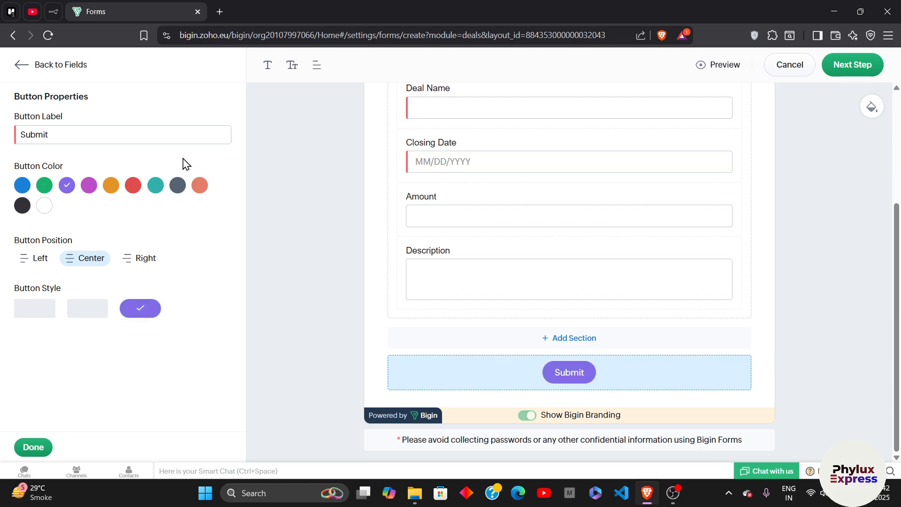
- Try the label Demo on the form's button, set it back to Submit, and apply the button properties
left_click(169, 144)
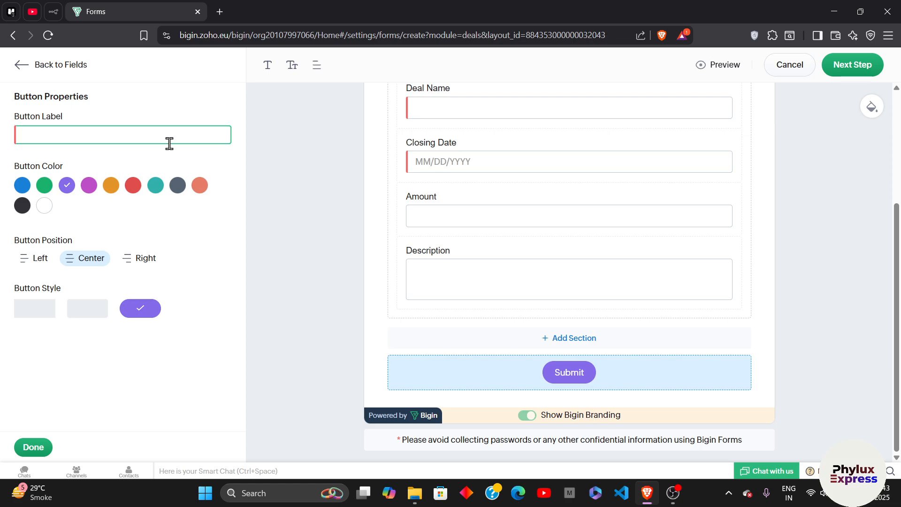
type("Dem")
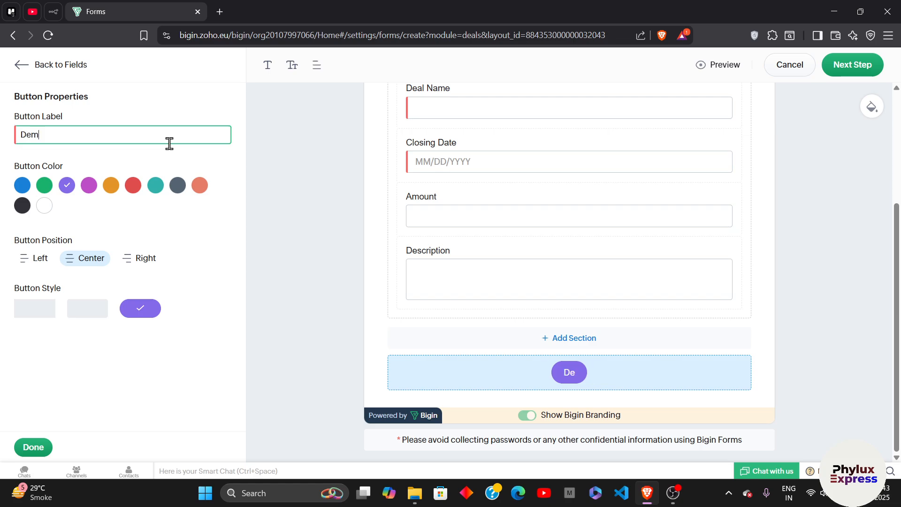
type("o")
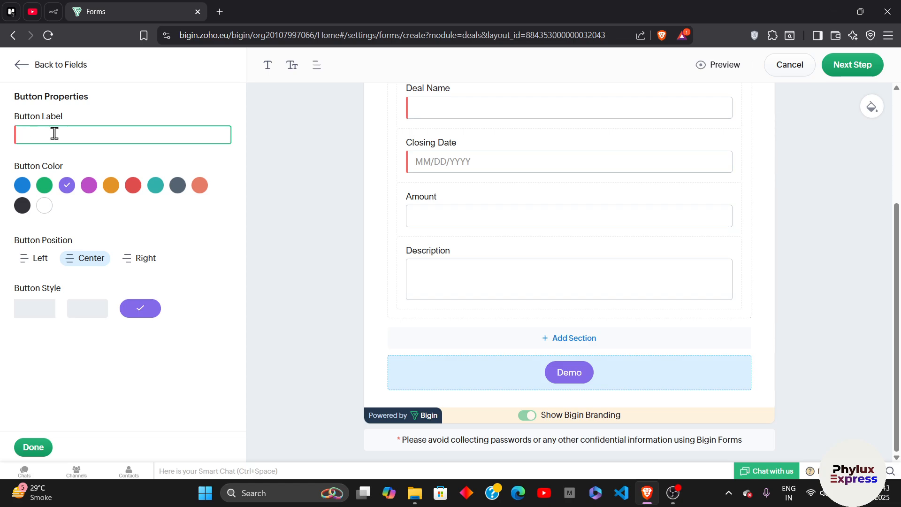
type("Submit")
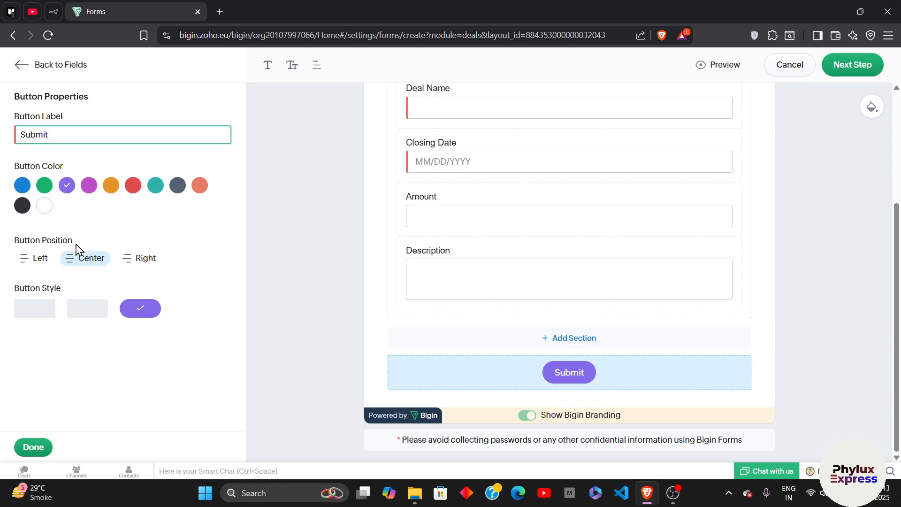
left_click(31, 446)
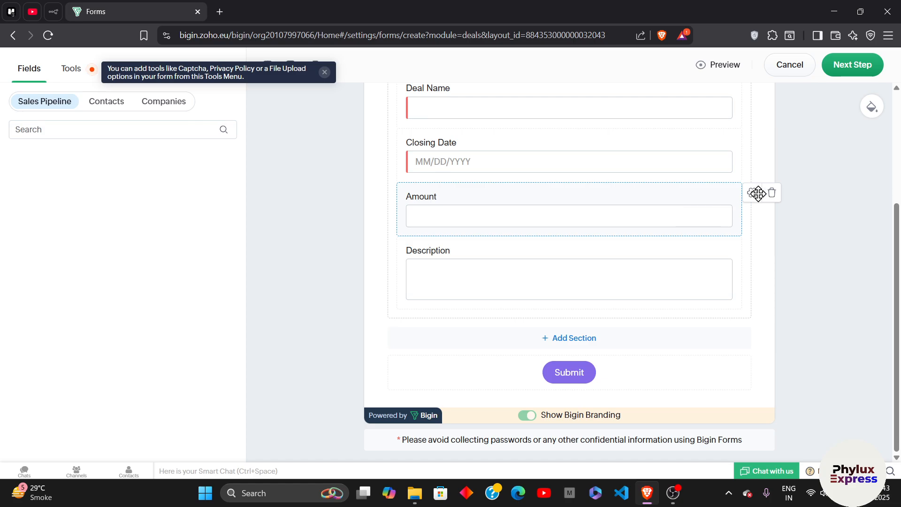
- Title the form Demo and proceed to its submission rules
left_click(852, 70)
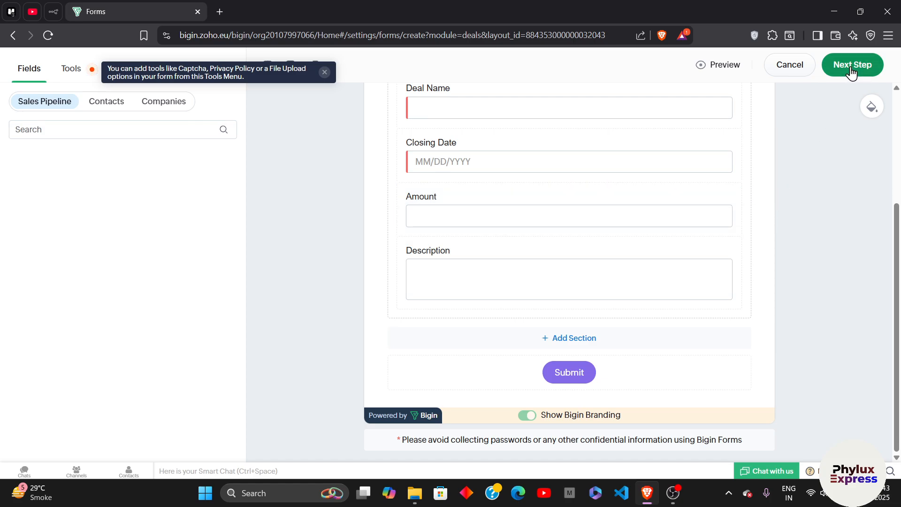
left_click(616, 165)
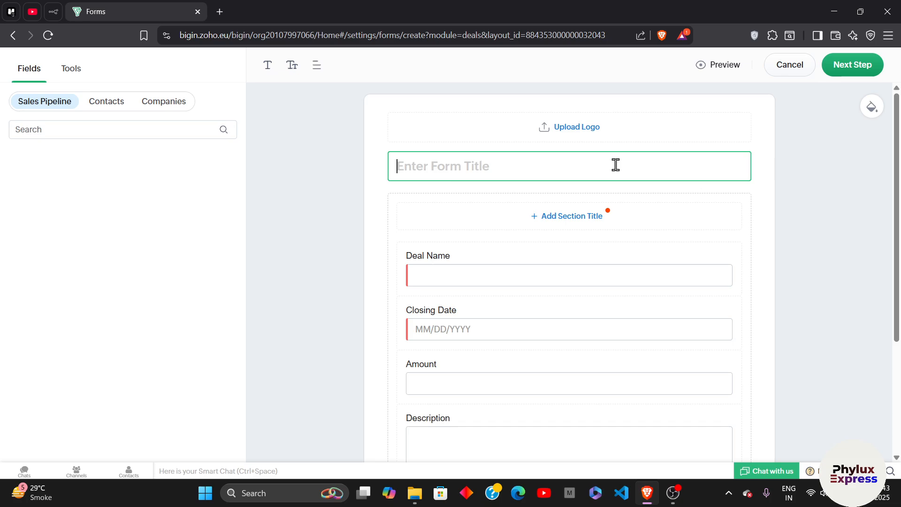
type("Demo")
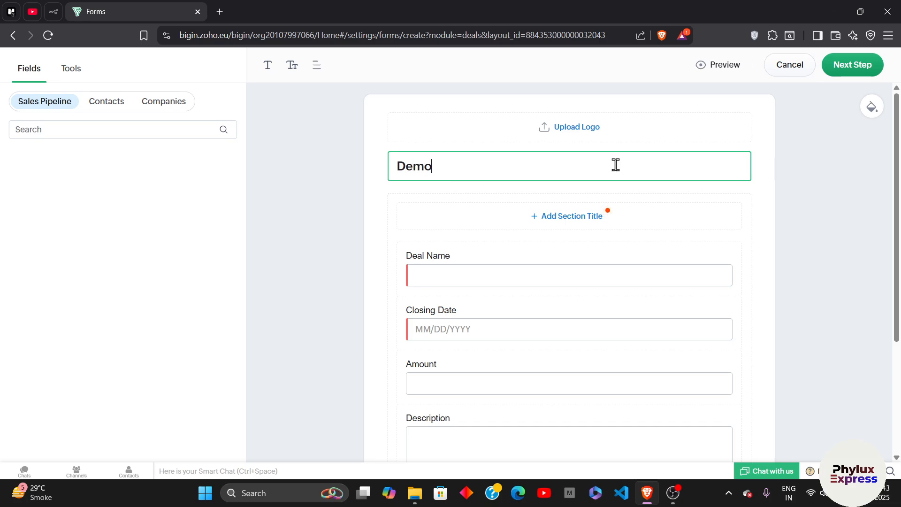
left_click(847, 69)
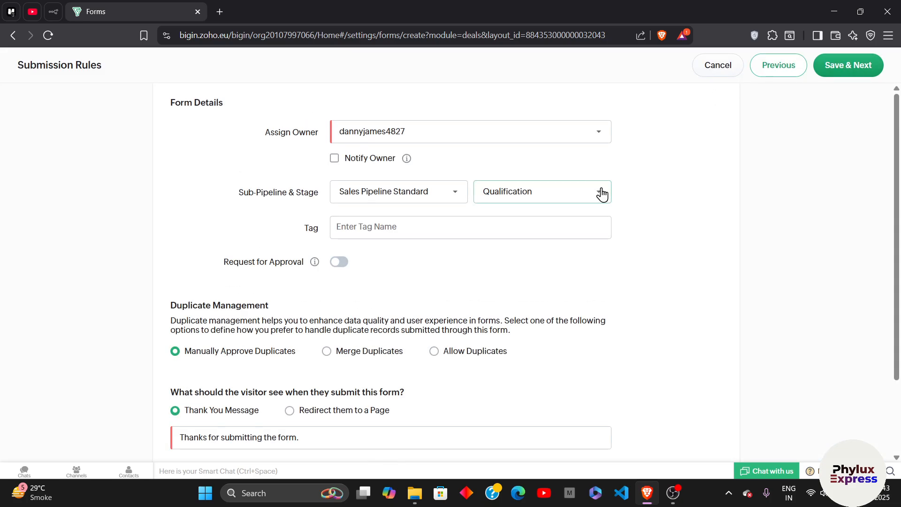
- Review the form's owner, stage, duplicate management and thank-you message rules, and save them with the default options
scroll(603, 194, "down", 1)
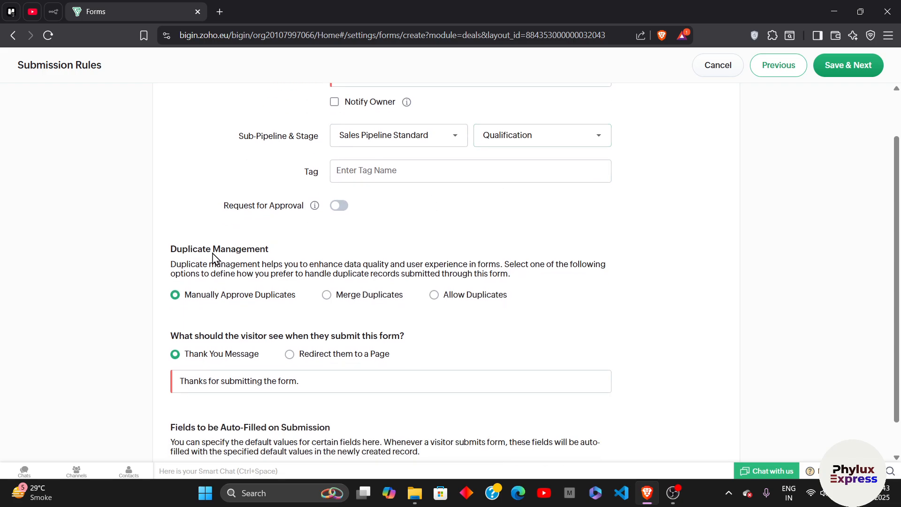
scroll(216, 261, "down", 1)
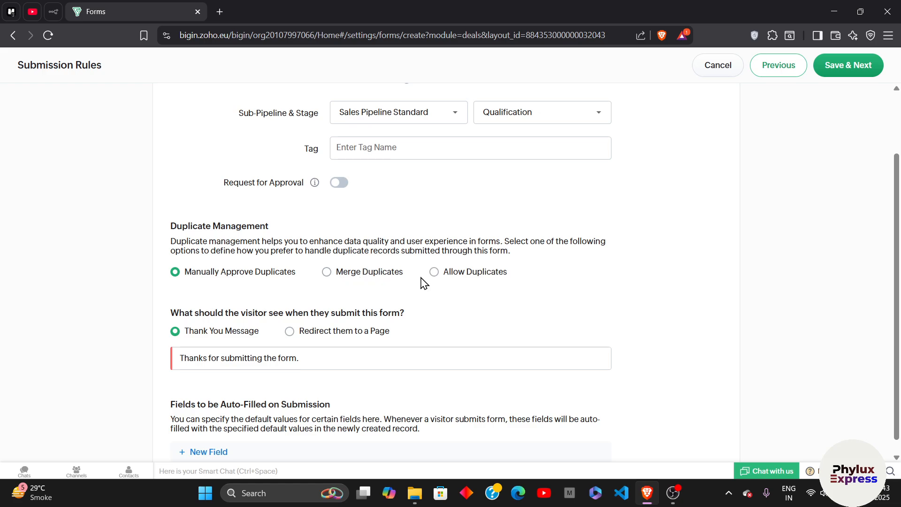
scroll(446, 281, "up", 3)
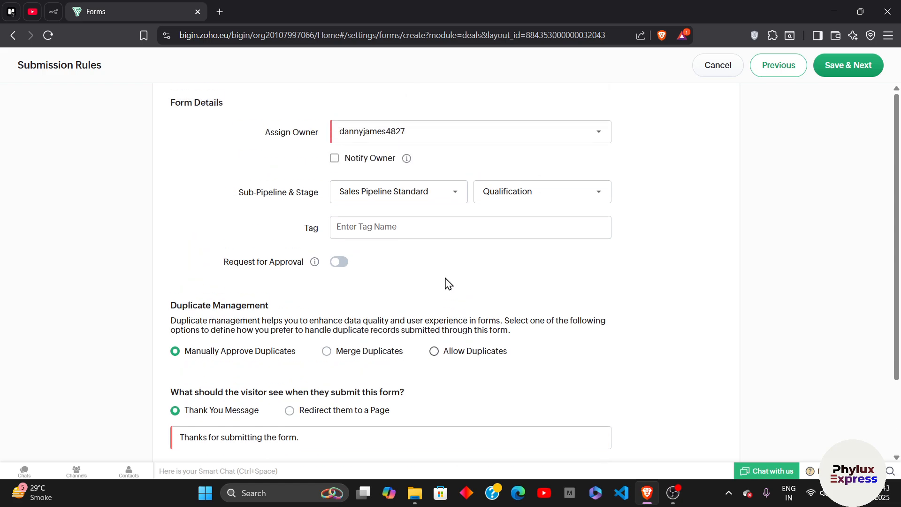
scroll(446, 282, "down", 4)
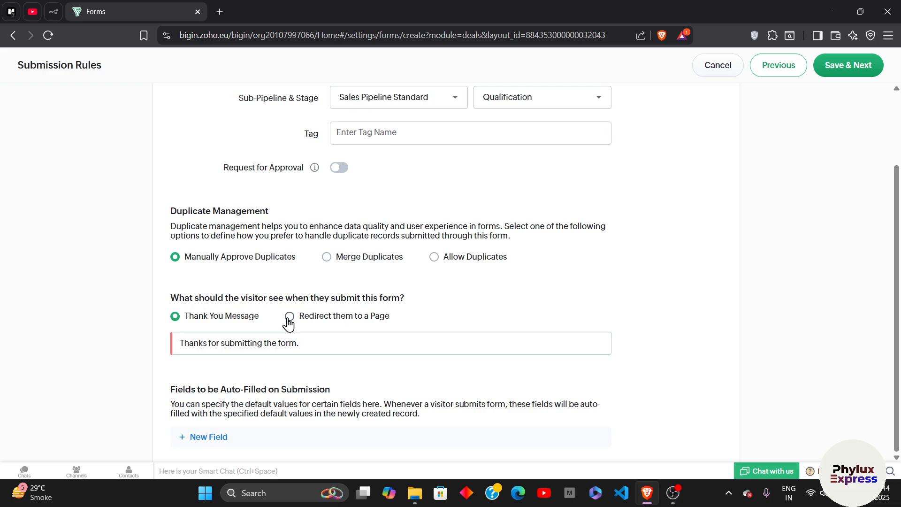
left_click(200, 347)
left_click(845, 74)
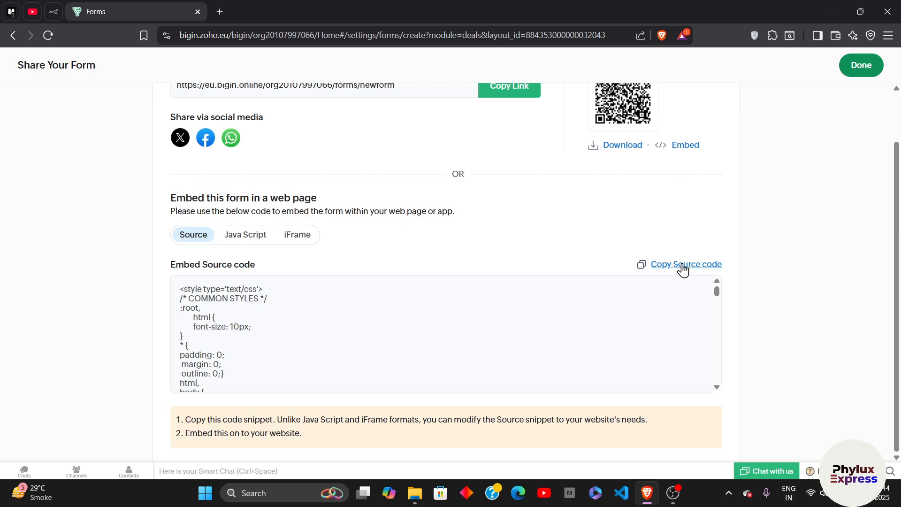
- Look over the form's sharing link, QR code and embed code, and finish the form setup
scroll(683, 270, "up", 2)
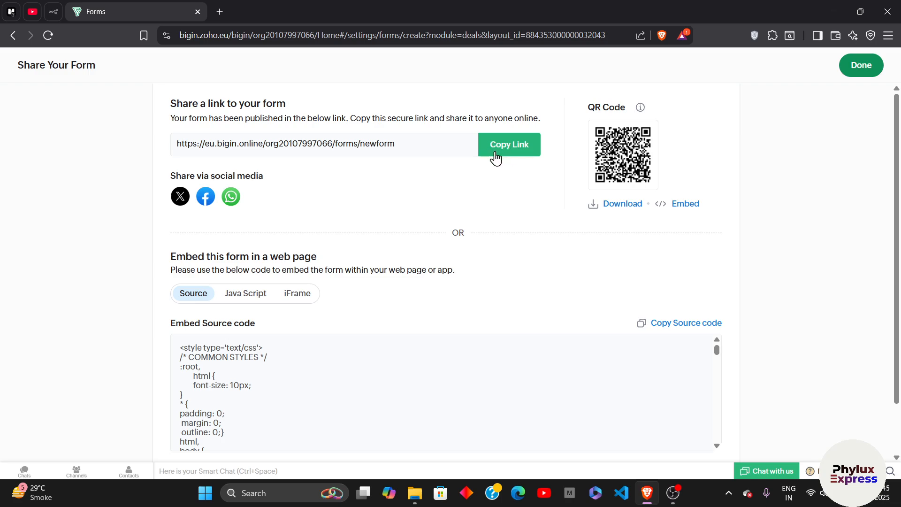
scroll(496, 157, "down", 2)
scroll(496, 157, "up", 2)
left_click(861, 65)
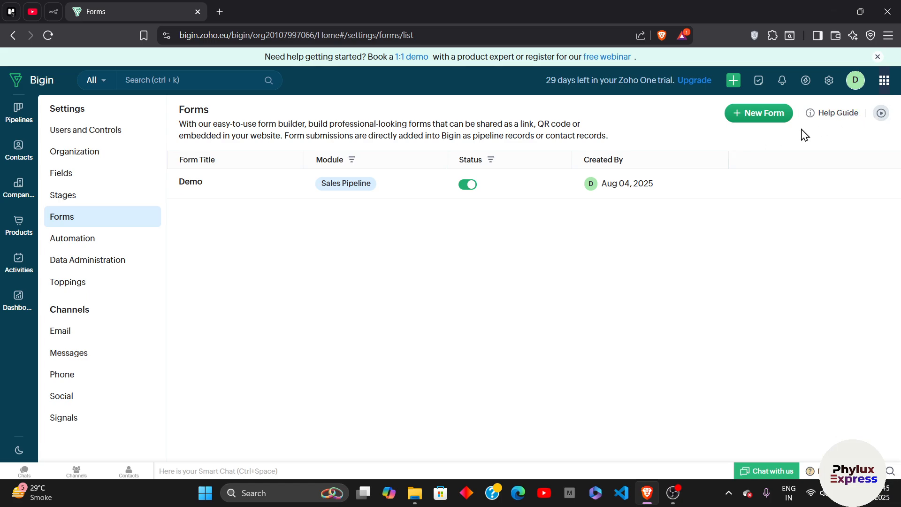
- In the automation settings, try creating a Sales Pipeline workflow named Restt, view its trigger options, and leave without saving
left_click(56, 244)
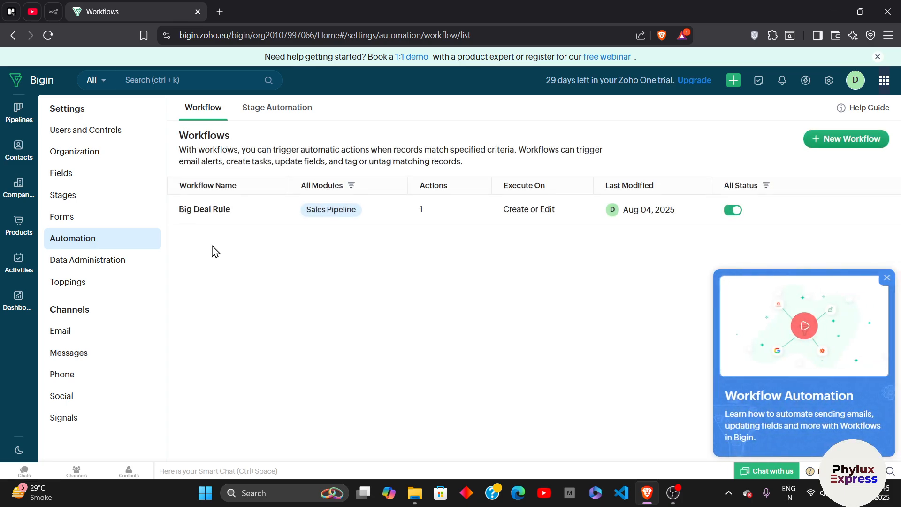
left_click(886, 278)
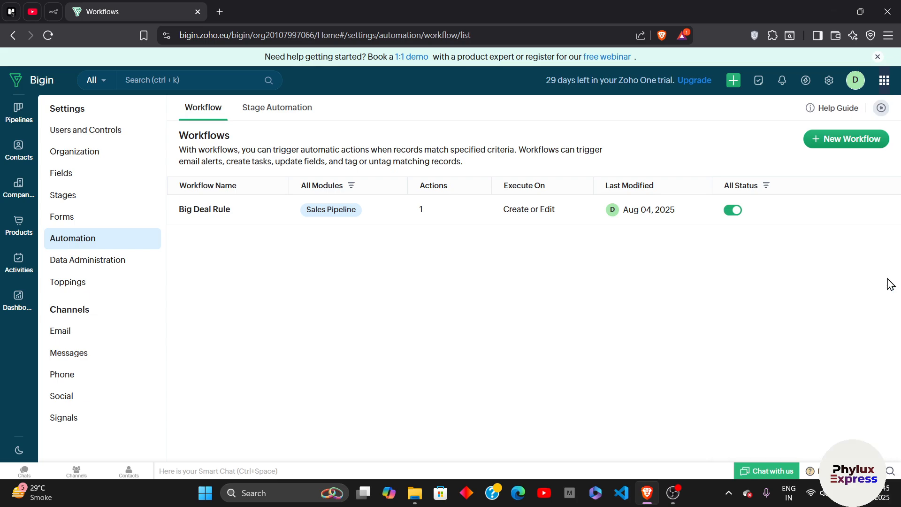
left_click(850, 140)
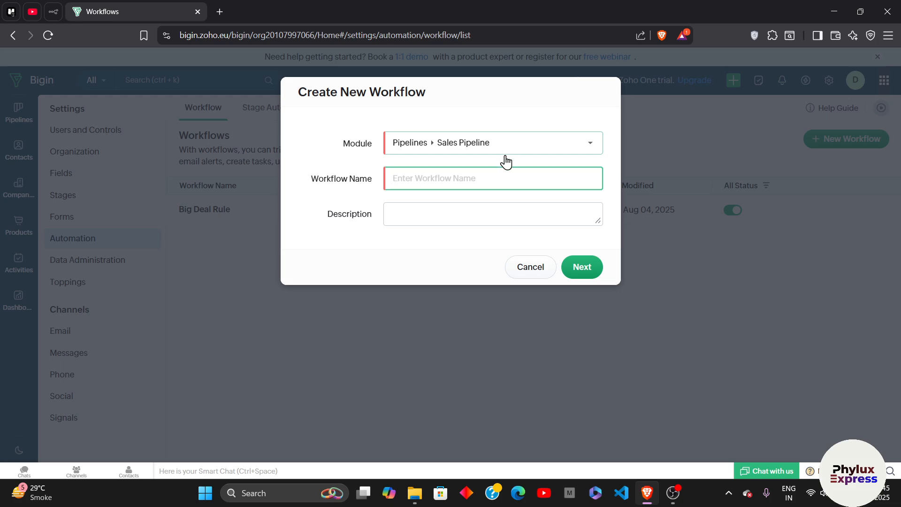
type("Restt")
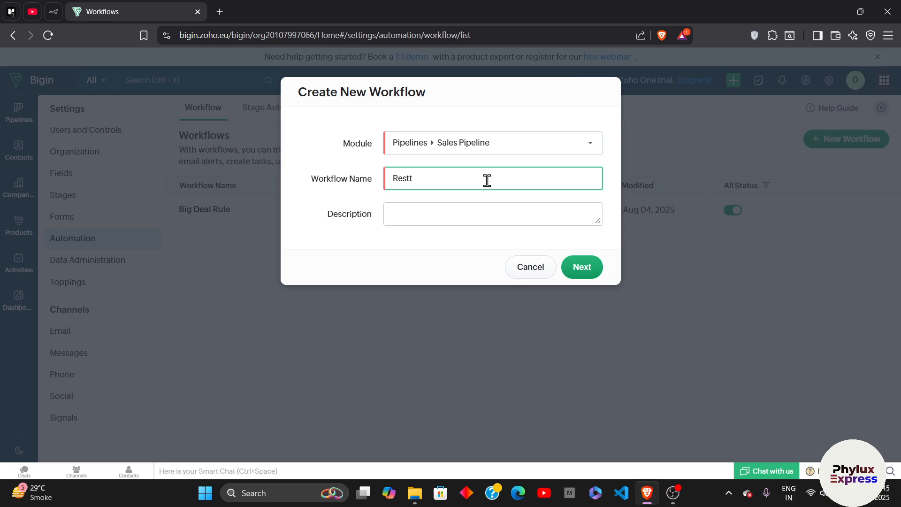
left_click(565, 264)
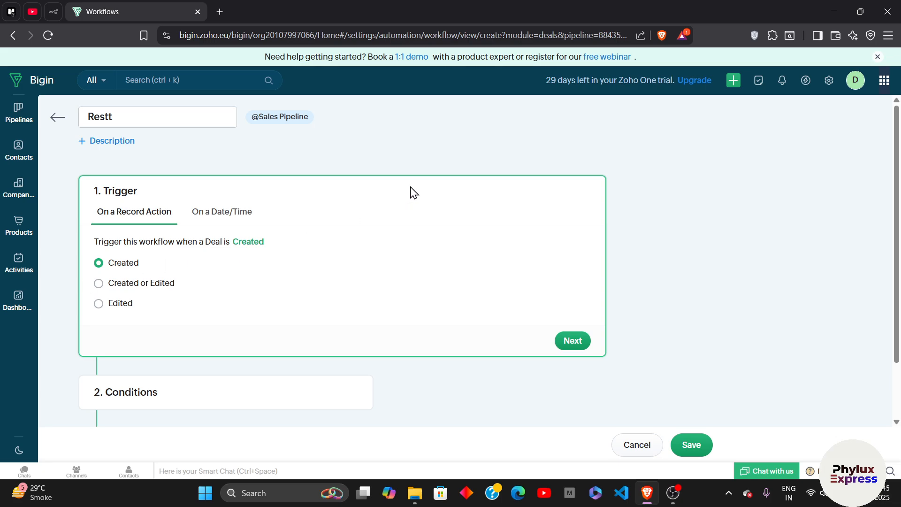
scroll(410, 191, "down", 1)
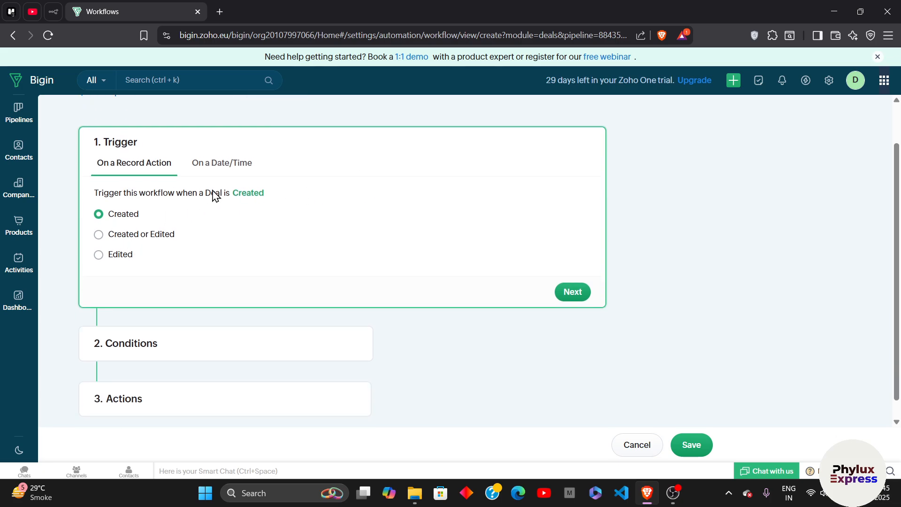
scroll(213, 202, "down", 1)
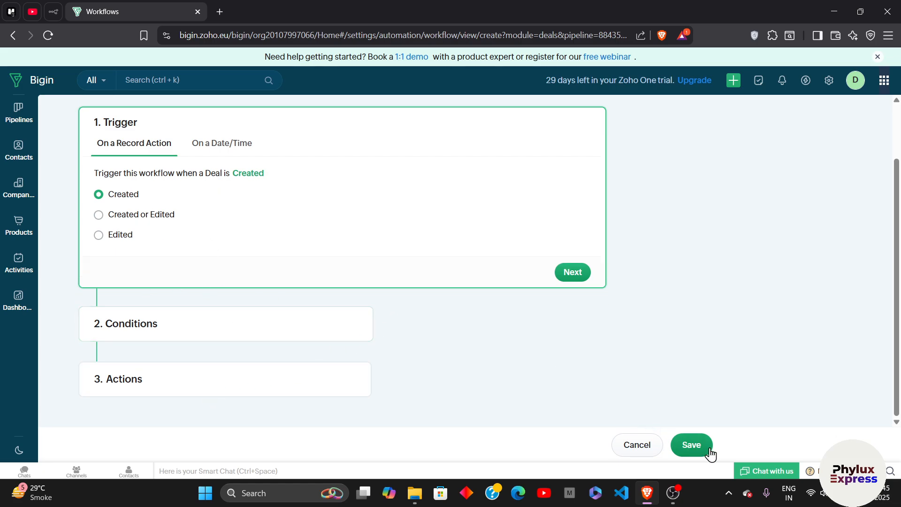
scroll(542, 373, "up", 2)
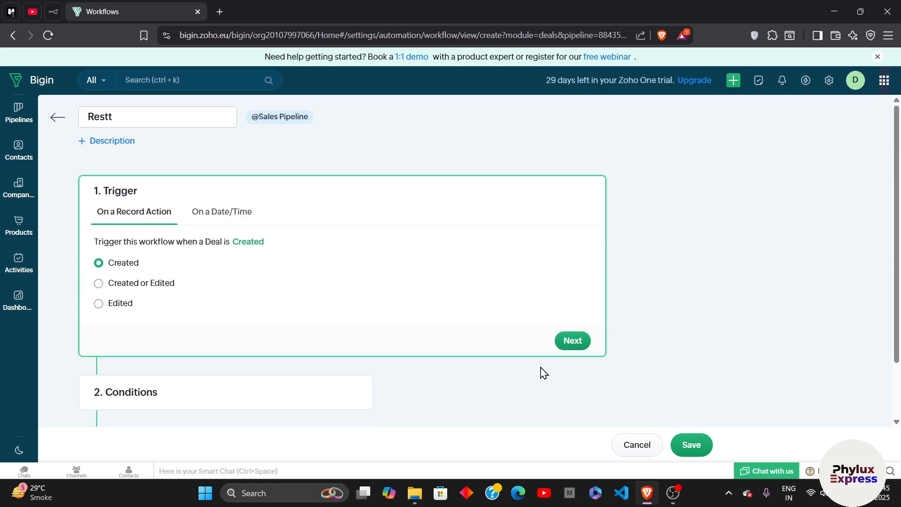
left_click(55, 121)
key("Return")
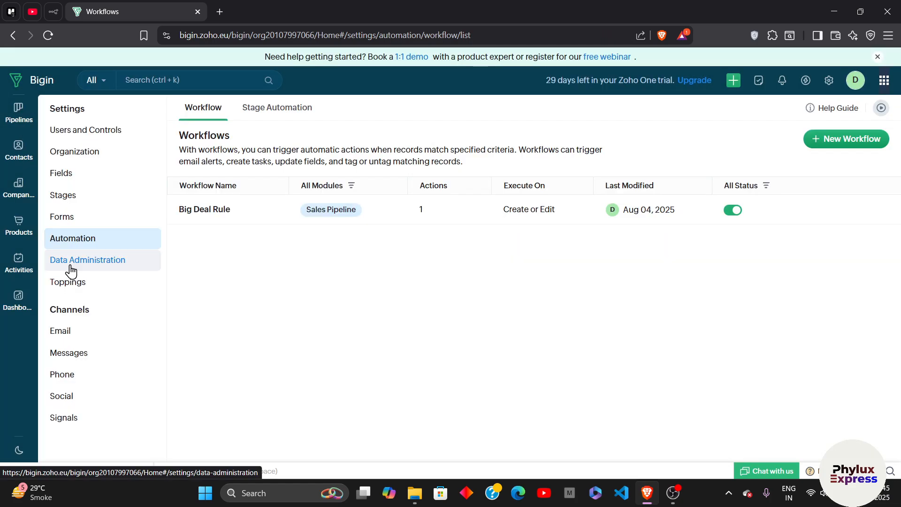
- View the data import options in the data administration settings and examine the toppings built by Bigin
left_click(101, 268)
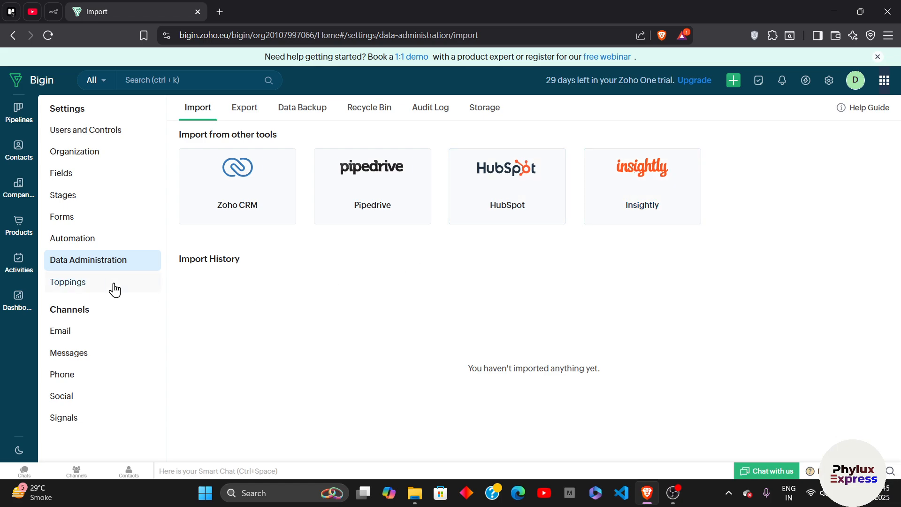
left_click(98, 285)
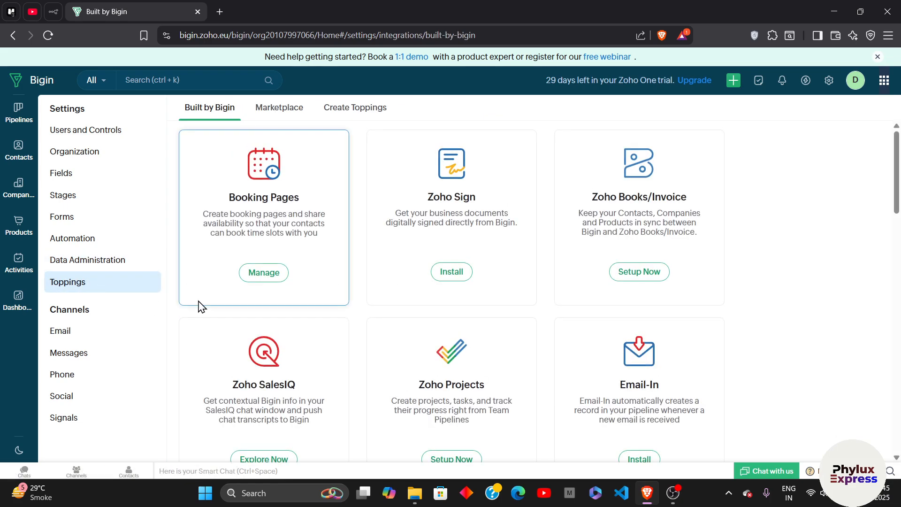
scroll(830, 251, "down", 2)
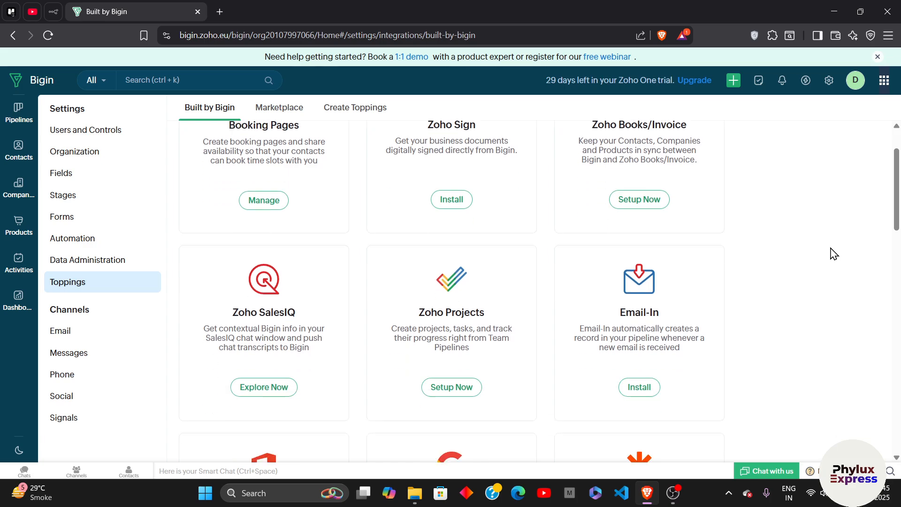
scroll(834, 254, "up", 1)
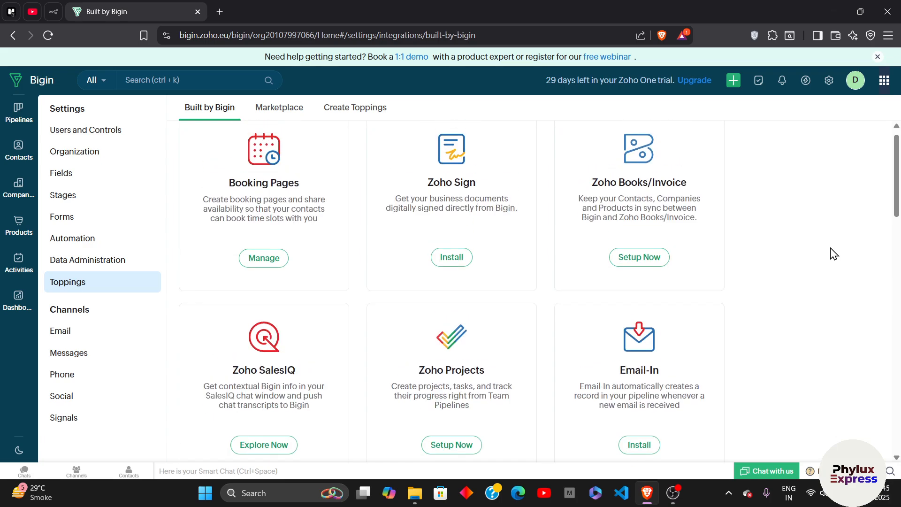
scroll(833, 253, "down", 5)
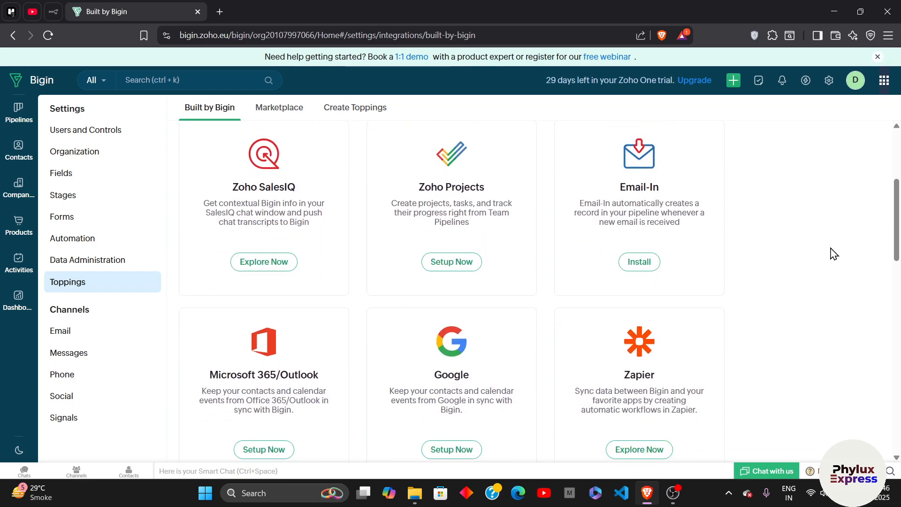
scroll(833, 253, "down", 10)
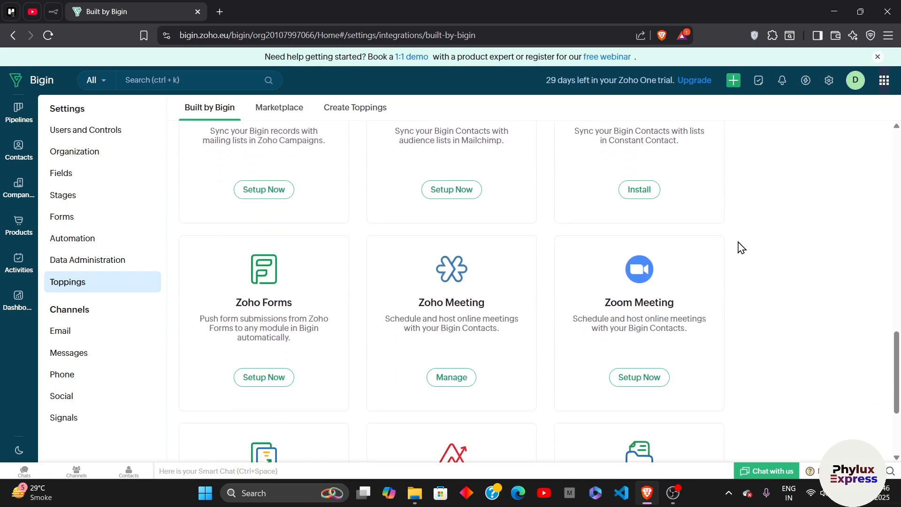
scroll(739, 246, "up", 3)
scroll(739, 246, "down", 3)
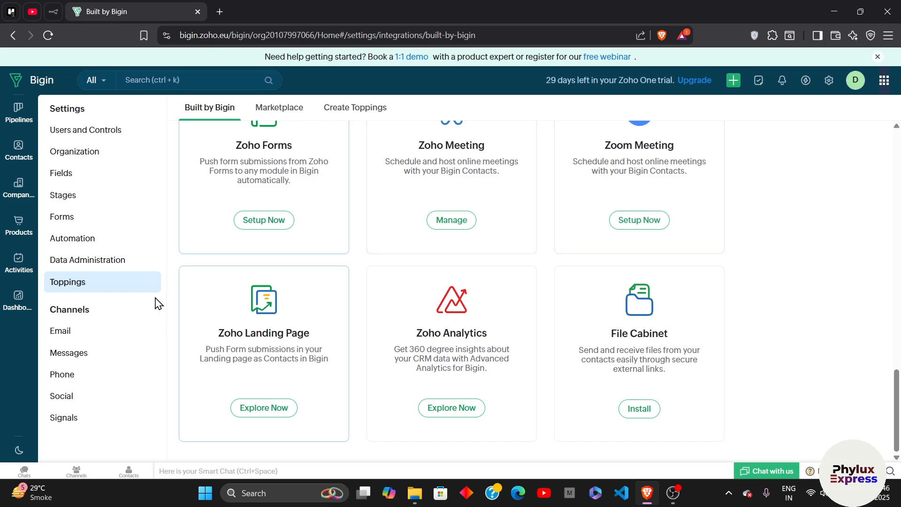
- View the email services in the channel settings, dismiss the introductory video, and open the Phone settings
left_click(54, 334)
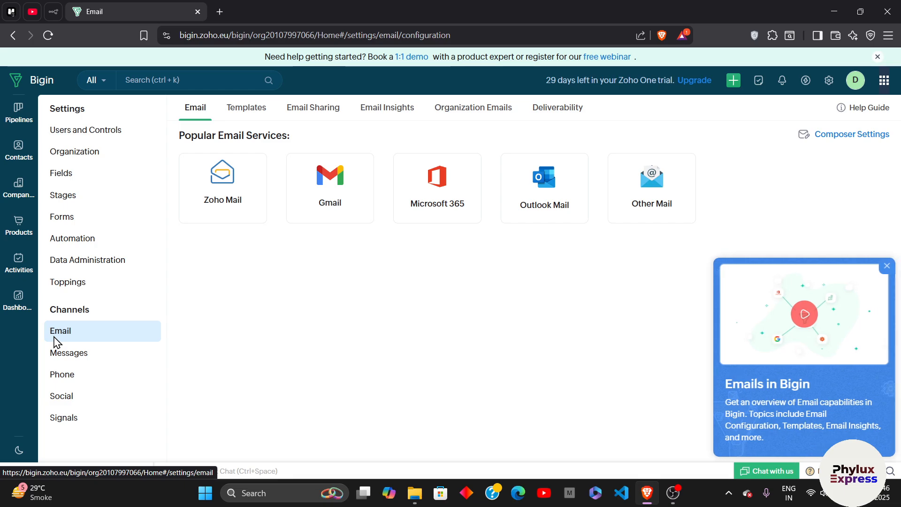
left_click(886, 268)
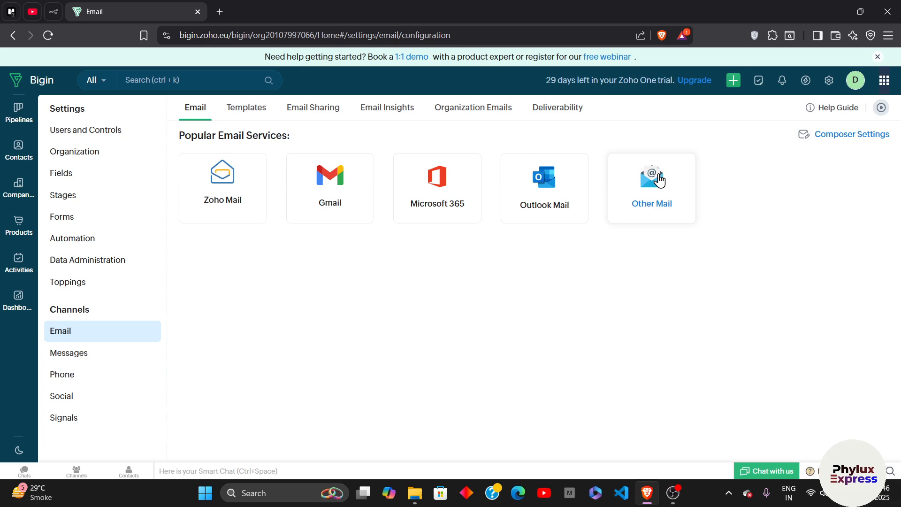
left_click(75, 375)
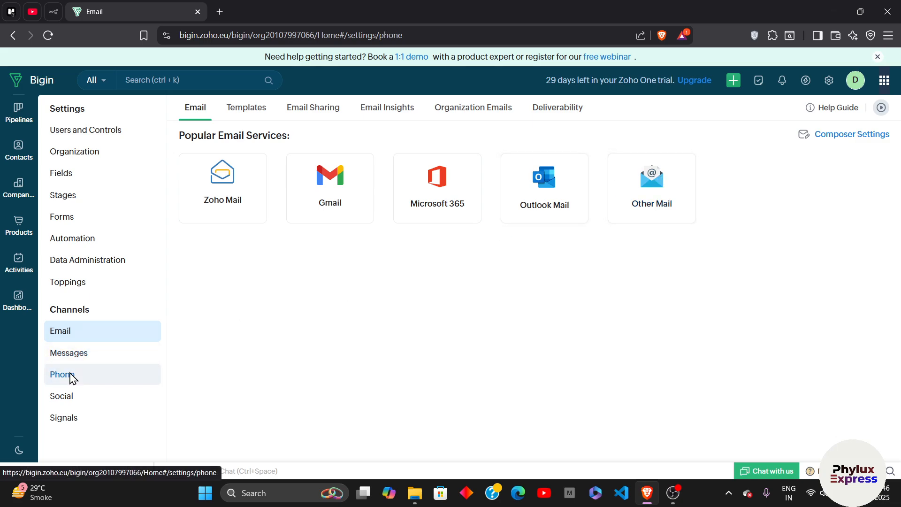
- View the WhatsApp Business connection page in the Messages settings and look through the Phone integration overview
left_click(83, 362)
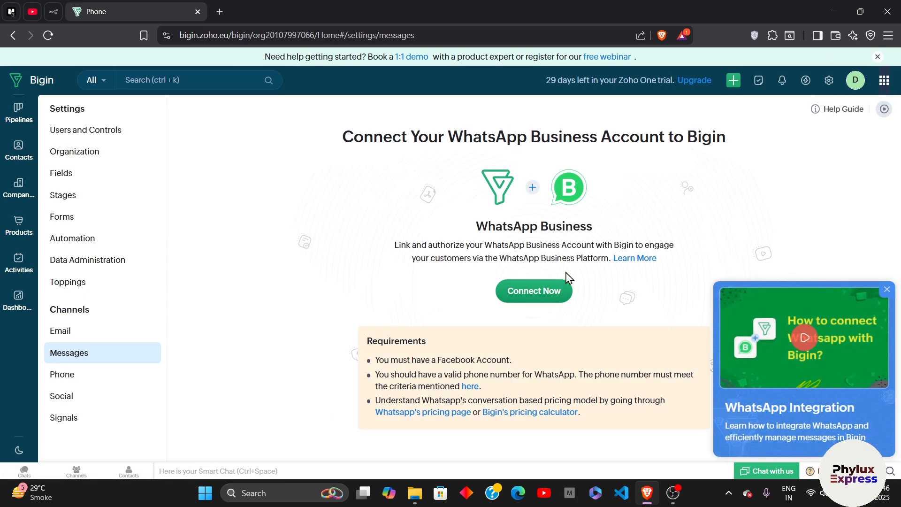
left_click(96, 380)
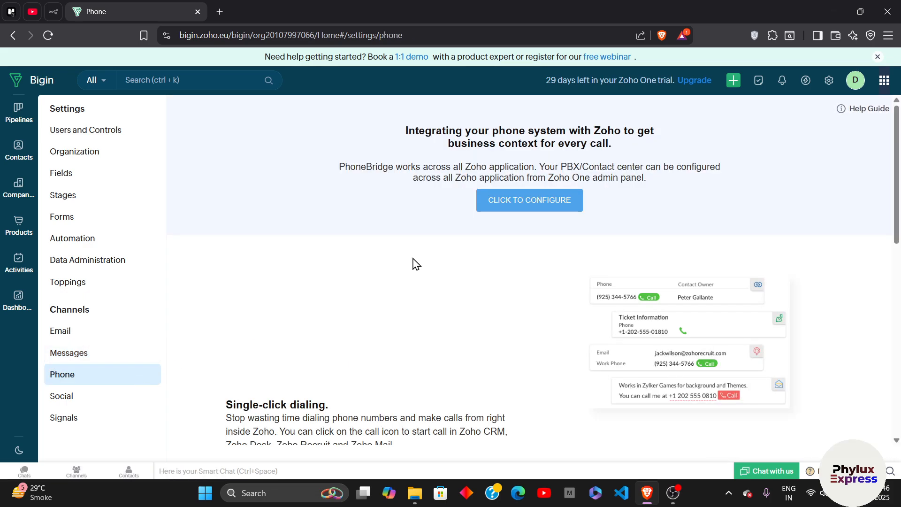
scroll(371, 330, "down", 5)
scroll(370, 331, "down", 5)
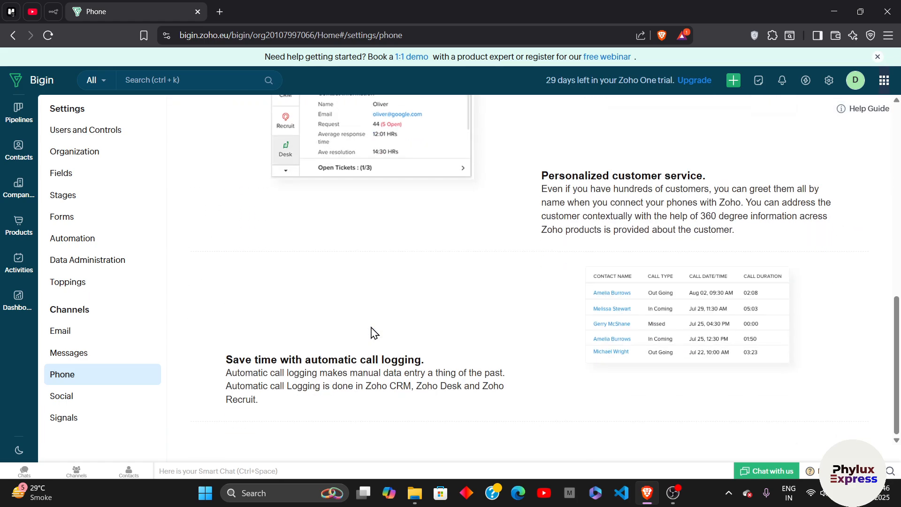
scroll(371, 331, "up", 8)
scroll(371, 331, "down", 3)
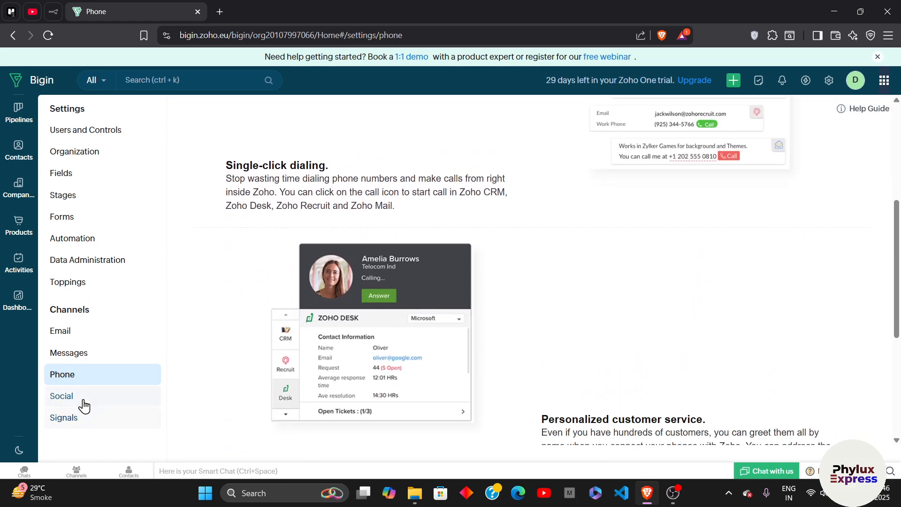
- View the ad lead sync page in the Social settings and examine the Signals notification preferences
left_click(85, 403)
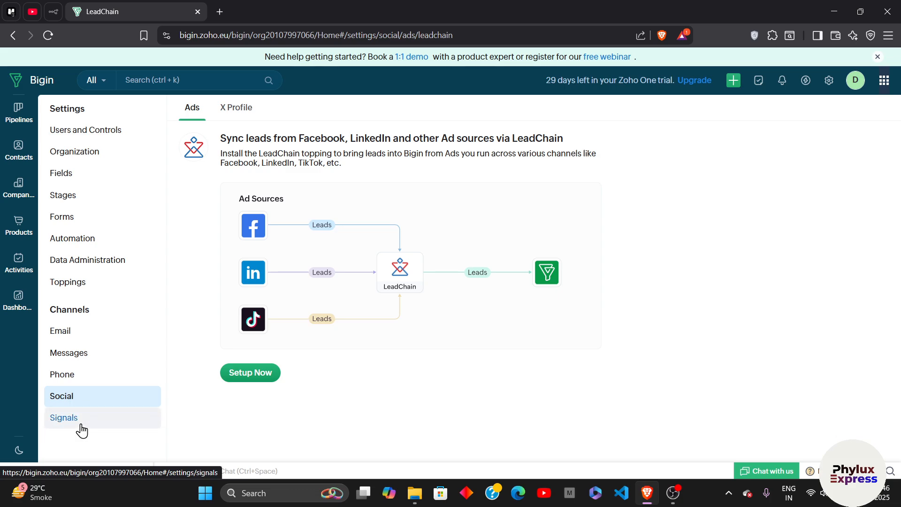
left_click(82, 426)
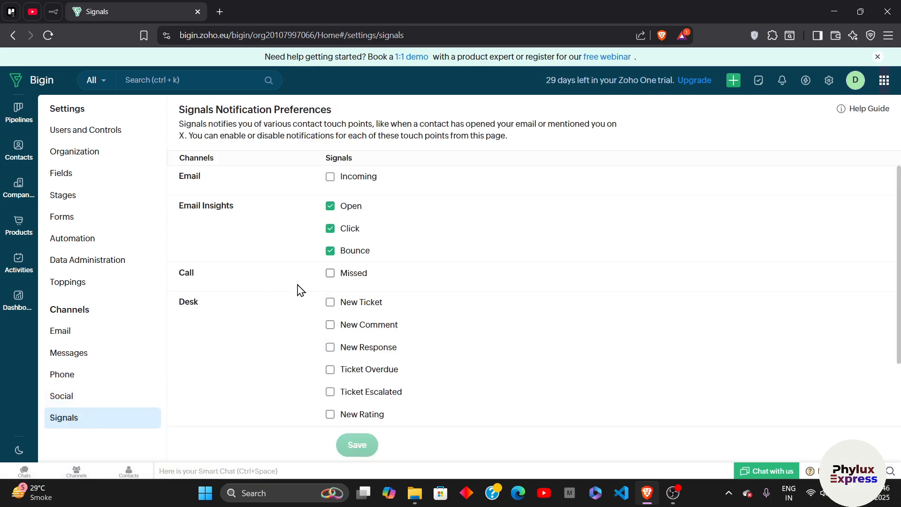
scroll(297, 292, "down", 2)
scroll(297, 291, "up", 2)
scroll(300, 290, "down", 2)
scroll(298, 290, "up", 2)
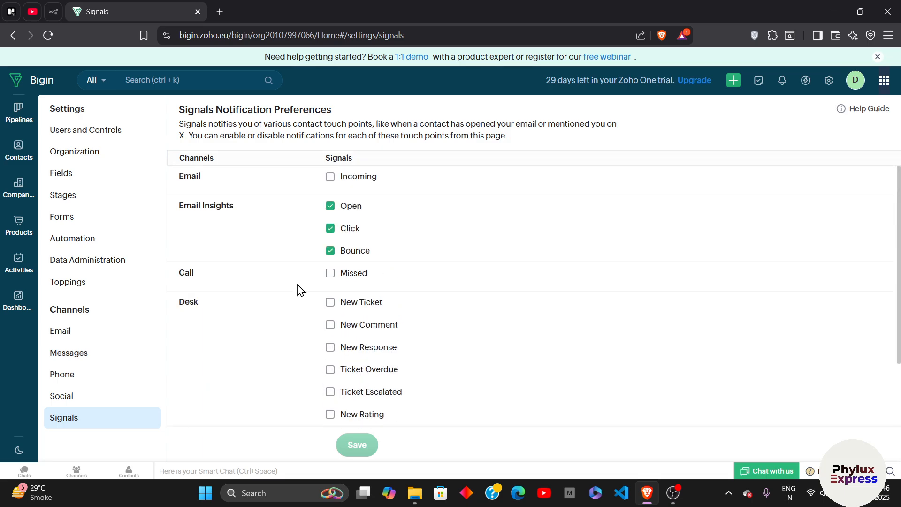